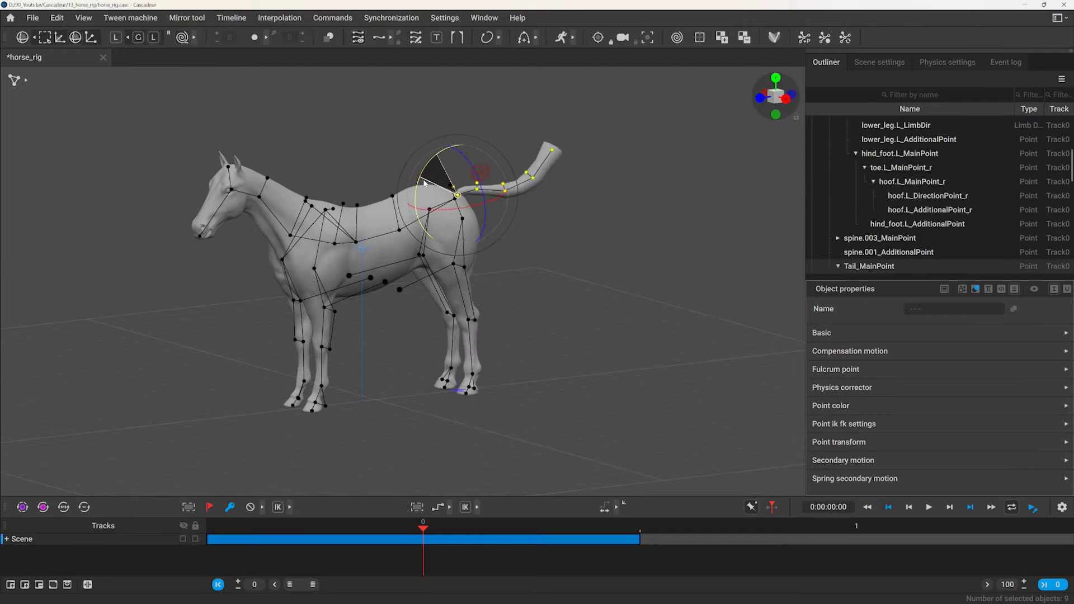
Step: Test the finished horse rig by rotating the tail and left ear controllers and moving the spine.001 additional point
{"action": "left_click_drag", "start_coordinate": [446, 180], "coordinate": [454, 185]}
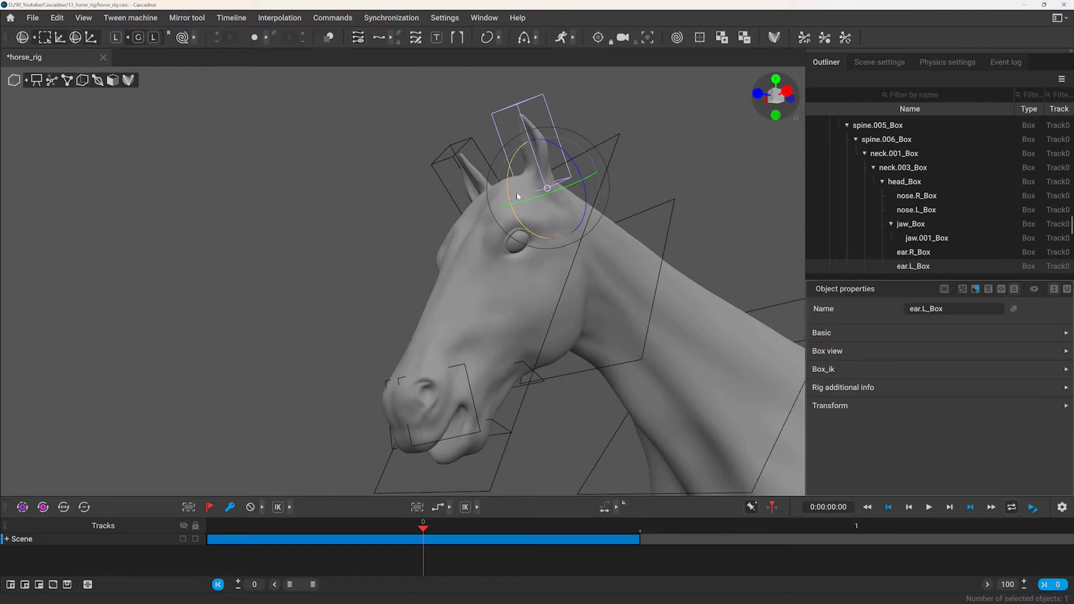
{"action": "left_click_drag", "start_coordinate": [518, 196], "coordinate": [513, 168]}
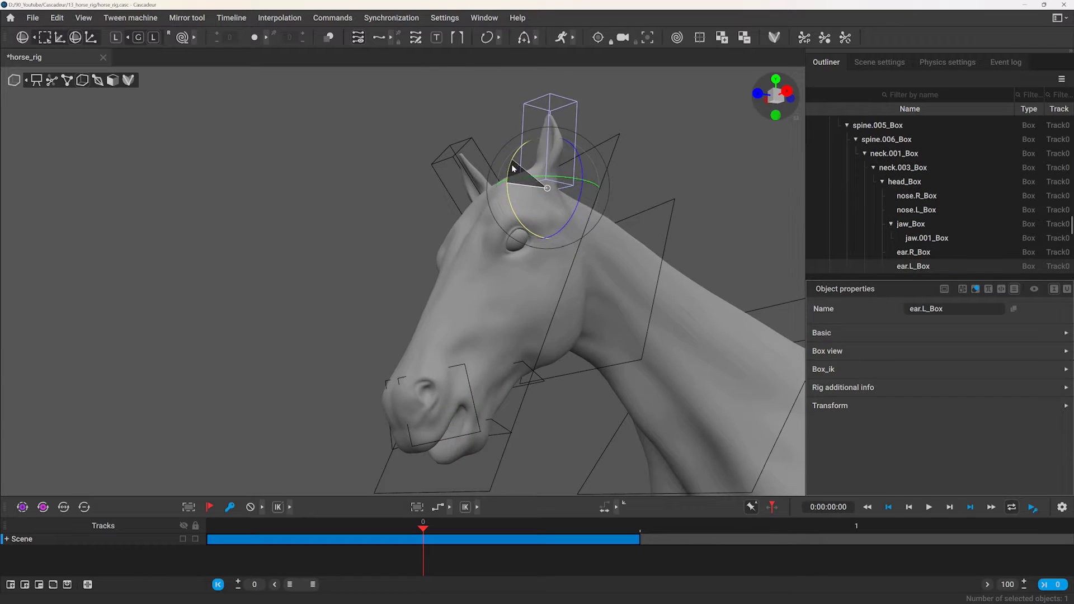
{"action": "left_click_drag", "start_coordinate": [513, 168], "coordinate": [511, 163]}
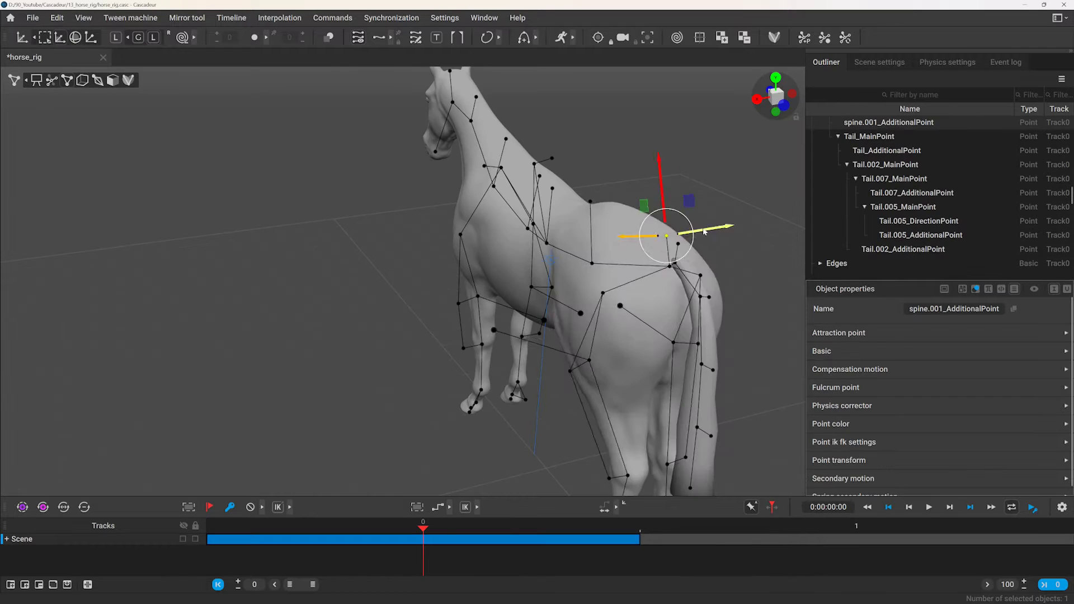
{"action": "left_click_drag", "start_coordinate": [692, 239], "coordinate": [699, 232]}
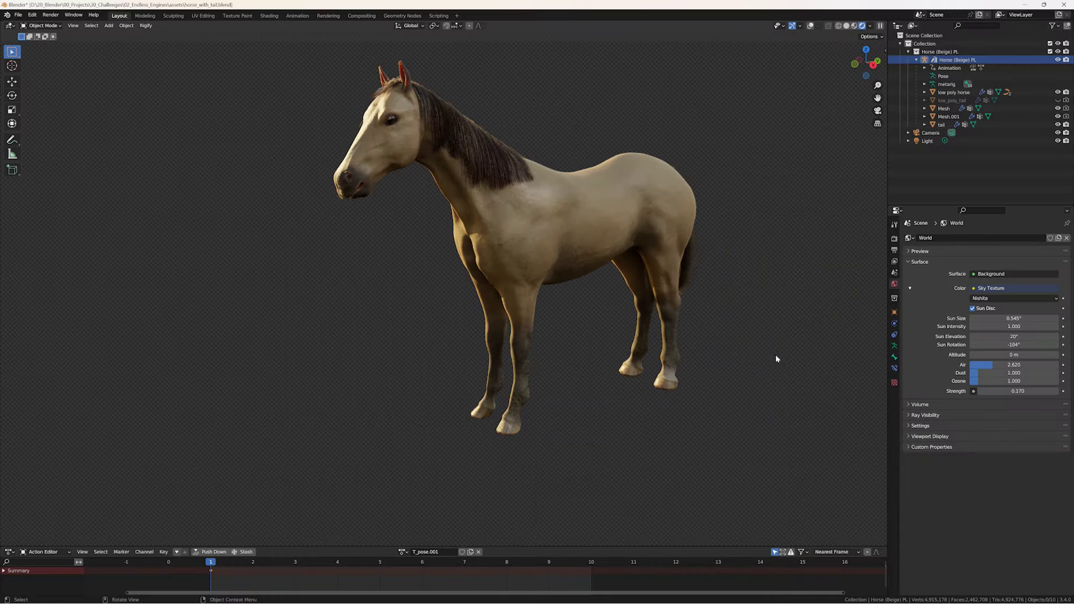
Step: Switch to Blender, show the viewport overlays and select the horse's armature
{"action": "key", "text": "shift+alt+z"}
{"action": "middle_click_drag", "start_coordinate": [784, 126], "coordinate": [720, 127]}
{"action": "scroll", "coordinate": [791, 194], "scroll_direction": "up", "scroll_amount": 2}
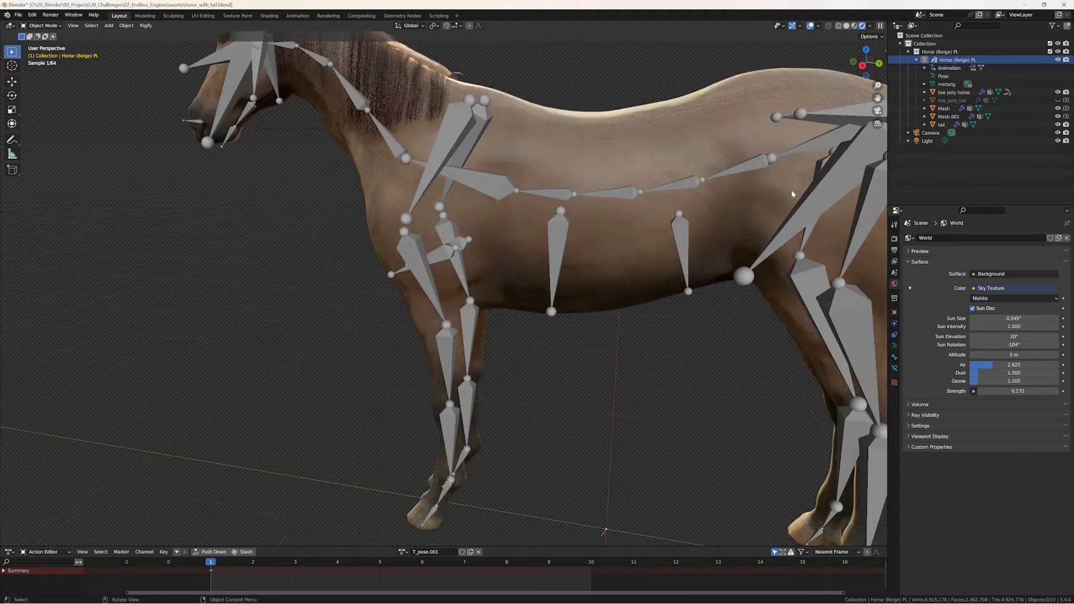
{"action": "scroll", "coordinate": [793, 192], "scroll_direction": "down", "scroll_amount": 1}
{"action": "middle_click_drag", "start_coordinate": [793, 191], "coordinate": [709, 196], "text": "shift"}
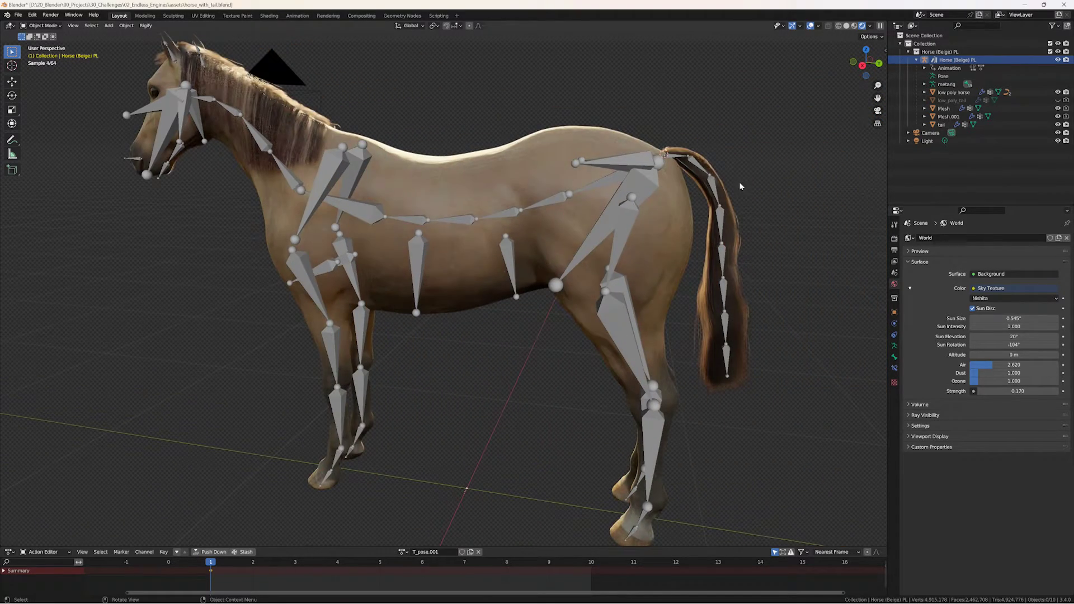
{"action": "left_click", "coordinate": [699, 168]}
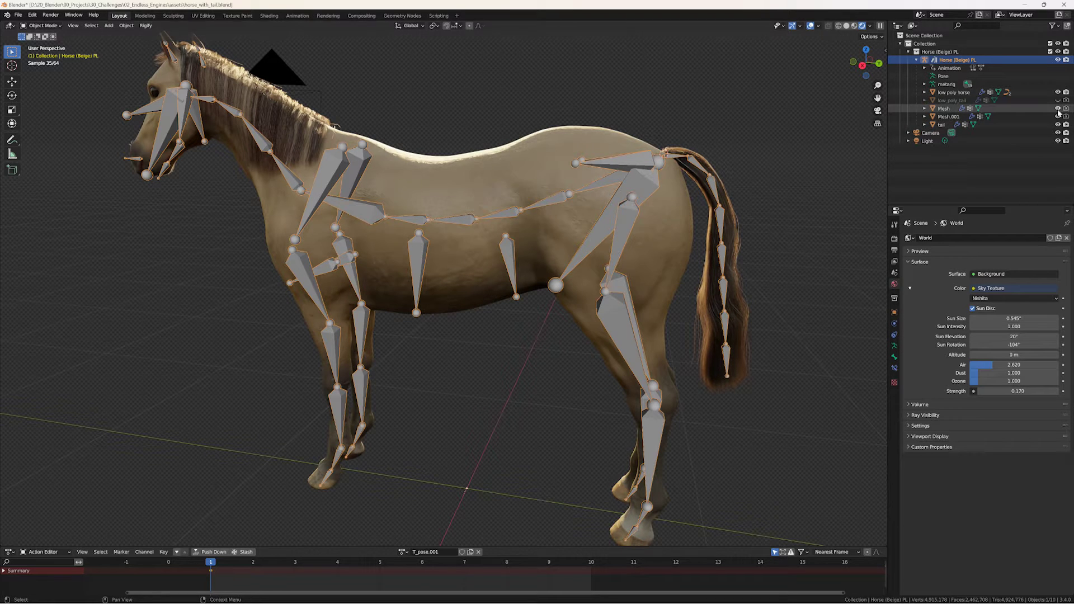
Step: Unhide the low_poly_tail mesh and hide the detailed tail object
{"action": "left_click", "coordinate": [1058, 100]}
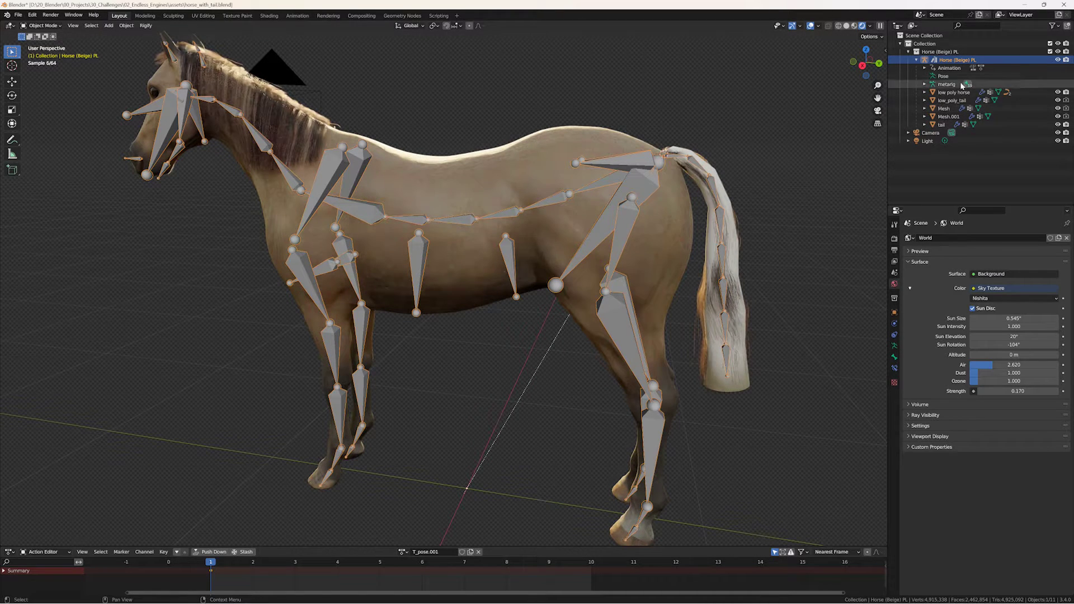
{"action": "left_click", "coordinate": [1057, 124]}
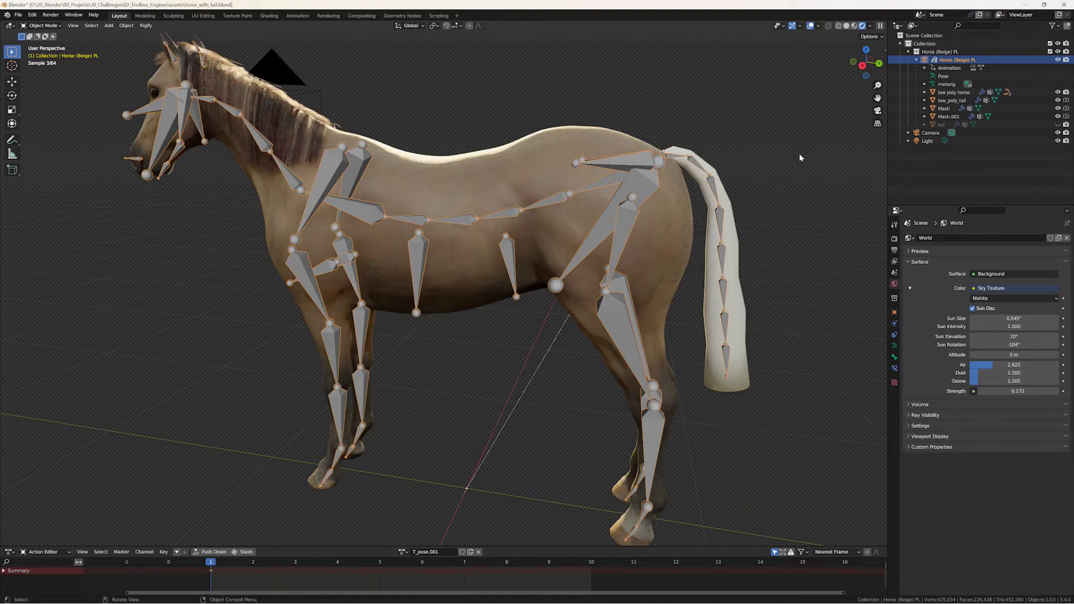
Step: Enter Edit Mode on low_poly_tail and examine its mesh up close
{"action": "middle_click_drag", "start_coordinate": [799, 153], "coordinate": [776, 160]}
{"action": "left_click", "coordinate": [698, 201]}
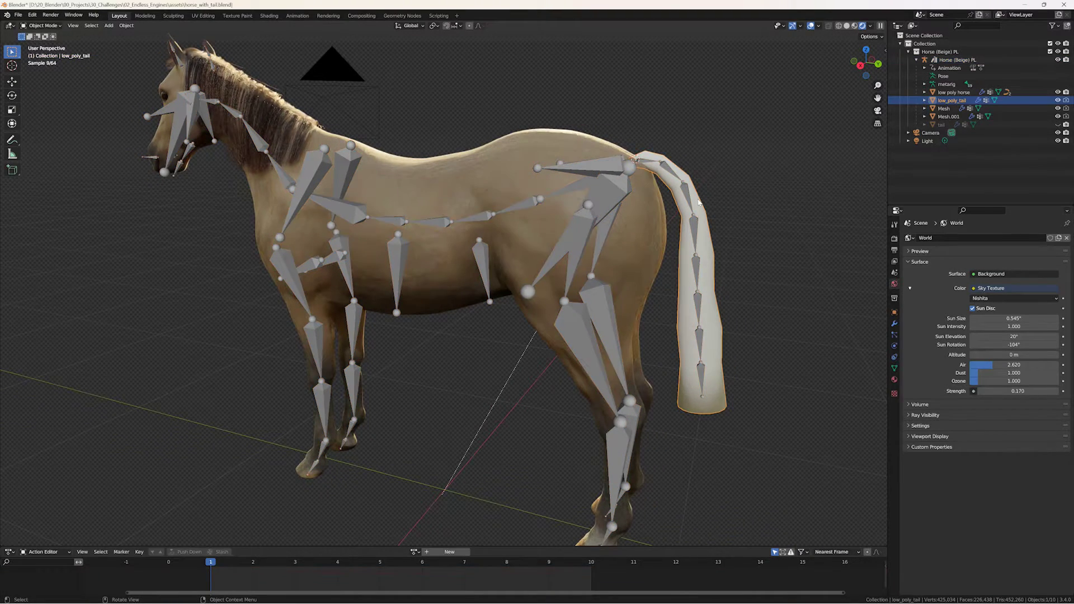
{"action": "key", "text": "Tab"}
{"action": "scroll", "coordinate": [640, 221], "scroll_direction": "up", "scroll_amount": 5}
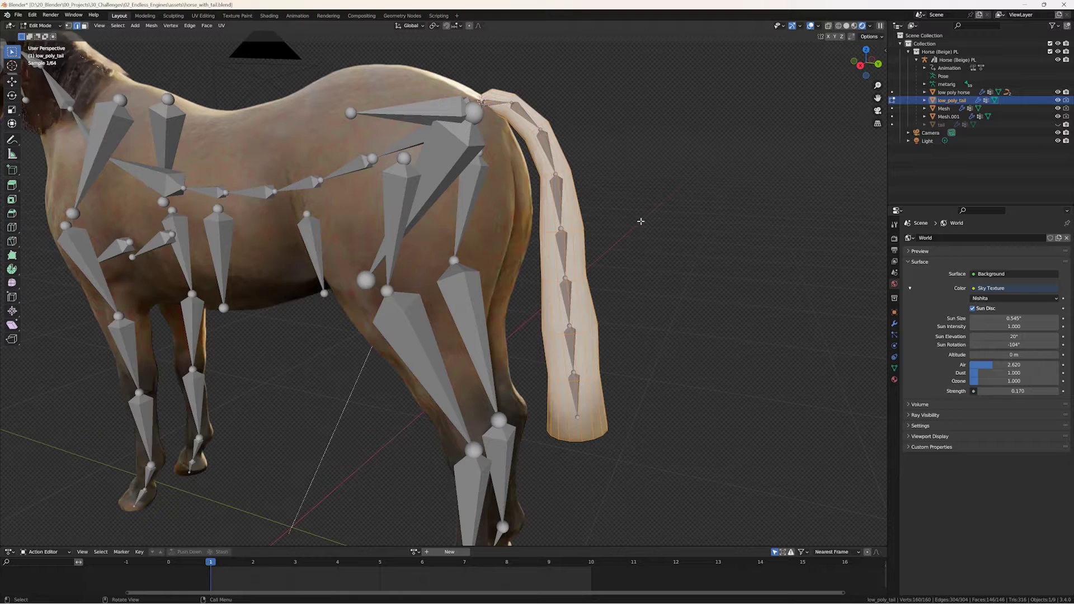
{"action": "scroll", "coordinate": [640, 221], "scroll_direction": "up", "scroll_amount": 2}
{"action": "scroll", "coordinate": [643, 212], "scroll_direction": "up", "scroll_amount": 3}
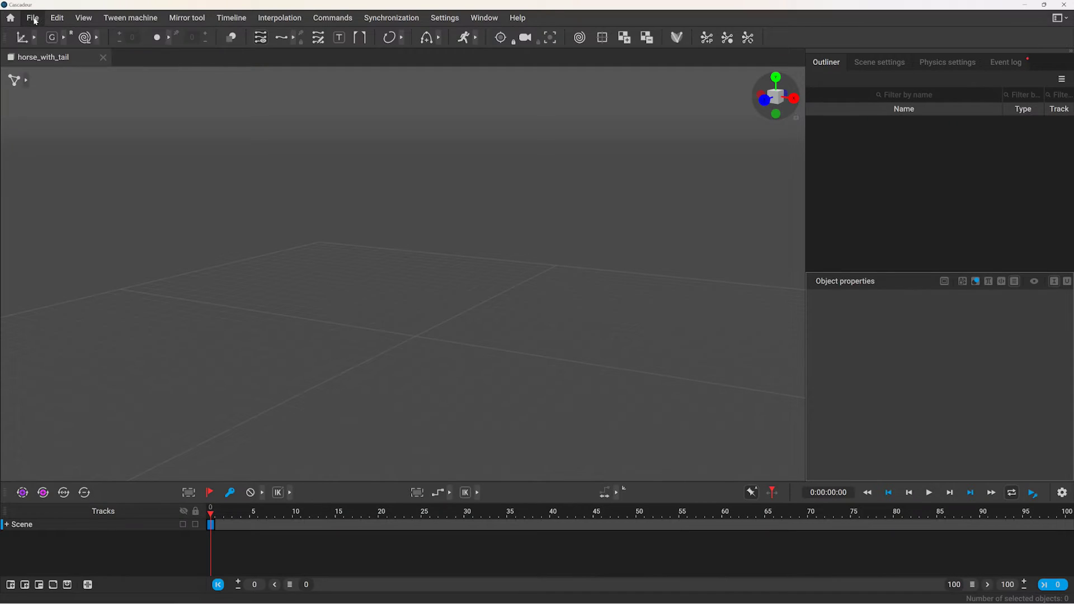
Step: Switch to Cascadeur and import the horse_with_tail.fbx model into the empty scene
{"action": "left_click", "coordinate": [32, 17]}
{"action": "mouse_move", "coordinate": [102, 134]}
{"action": "left_click", "coordinate": [203, 170]}
{"action": "left_click", "coordinate": [84, 116]}
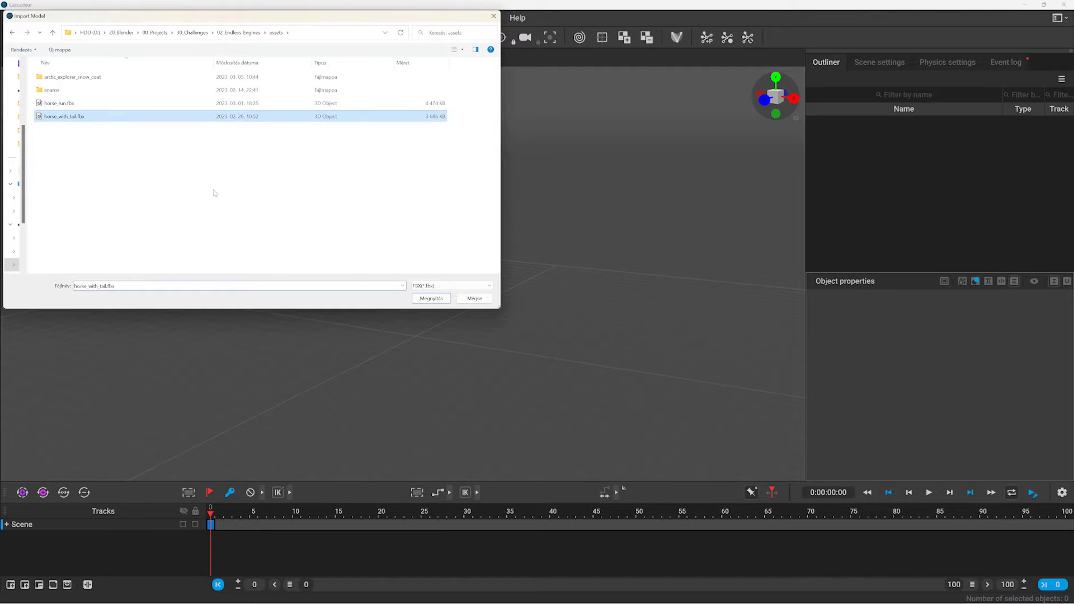
{"action": "left_click", "coordinate": [431, 298]}
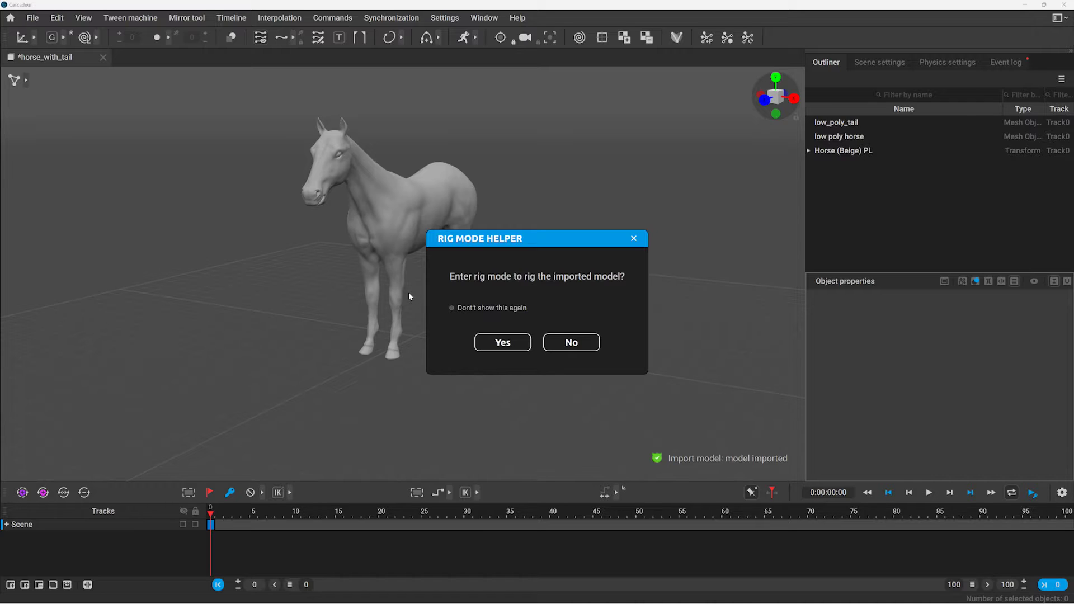
Step: Enter rig mode for the imported horse and decline the quick rigging tool
{"action": "left_click", "coordinate": [502, 342]}
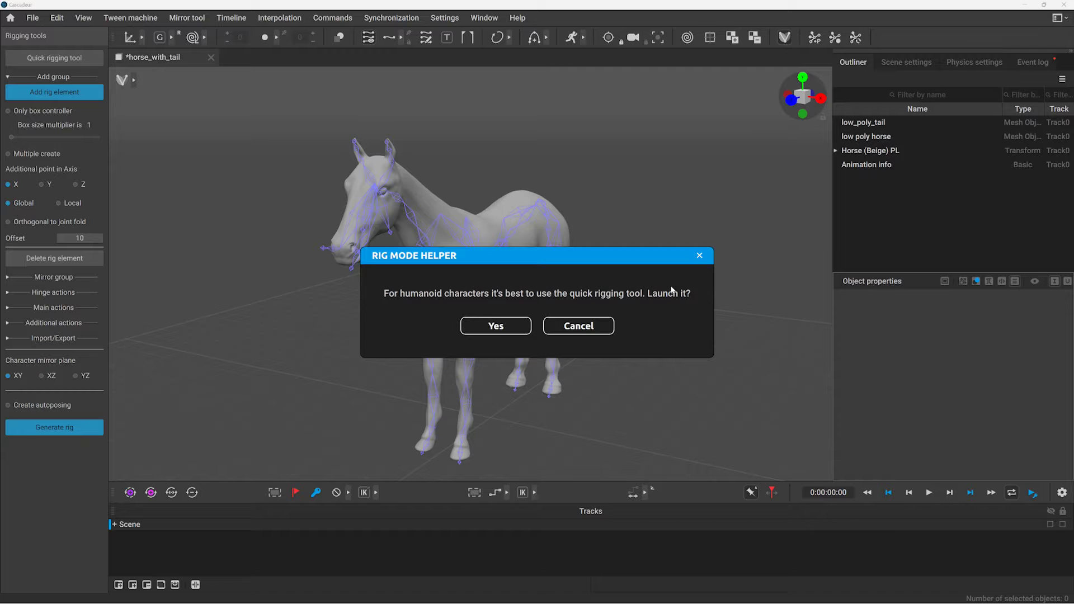
{"action": "left_click", "coordinate": [566, 329]}
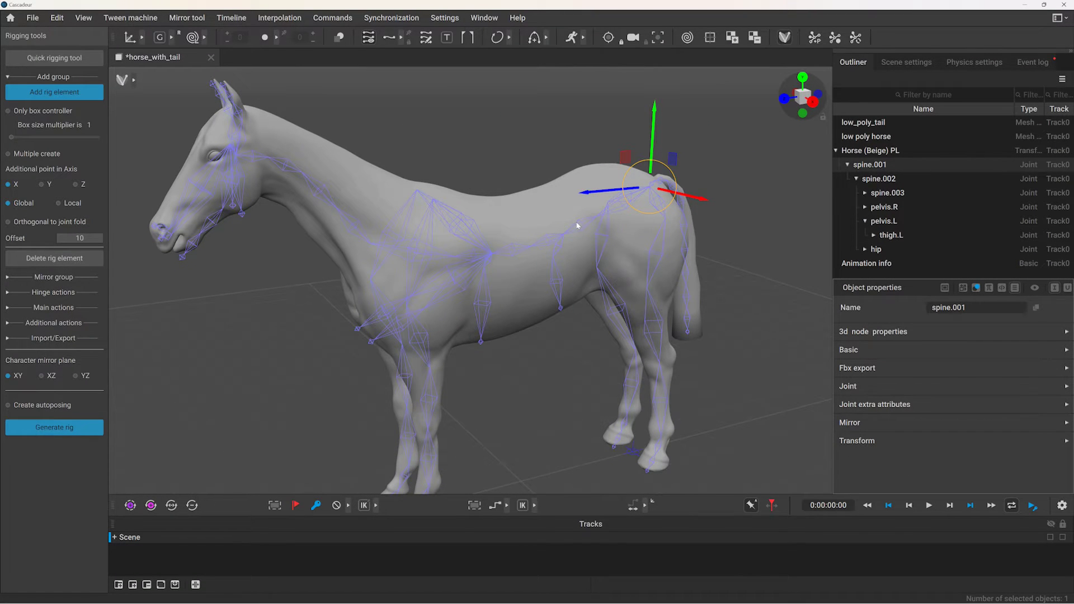
{"action": "left_click", "coordinate": [577, 225], "text": "ctrl"}
{"action": "right_click_drag", "start_coordinate": [729, 258], "coordinate": [692, 251]}
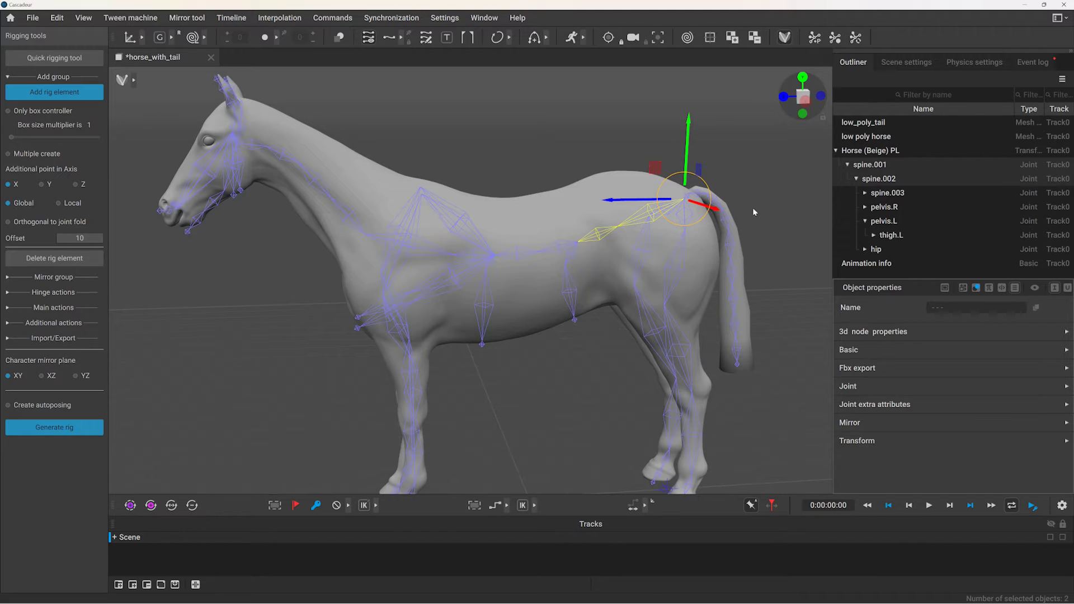
{"action": "left_click", "coordinate": [773, 182]}
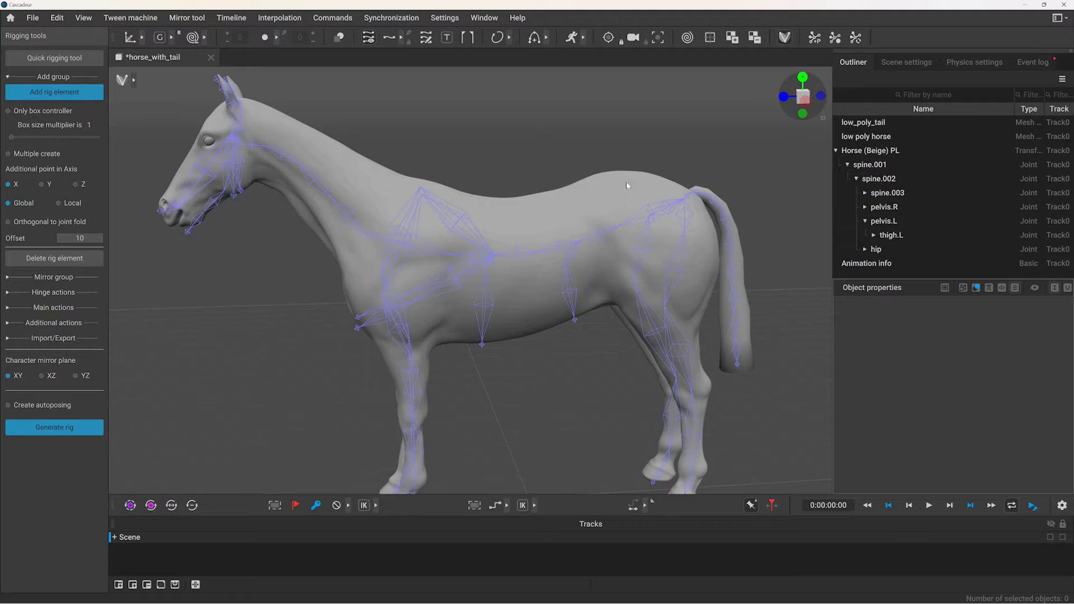
{"action": "right_click_drag", "start_coordinate": [626, 181], "coordinate": [610, 246]}
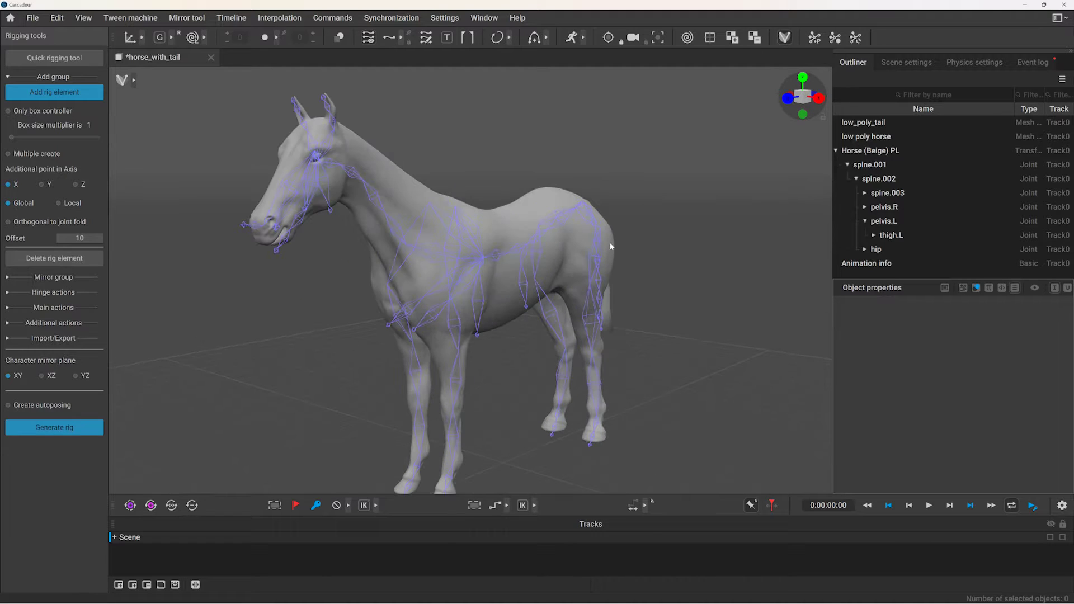
{"action": "right_click_drag", "start_coordinate": [663, 222], "coordinate": [613, 237]}
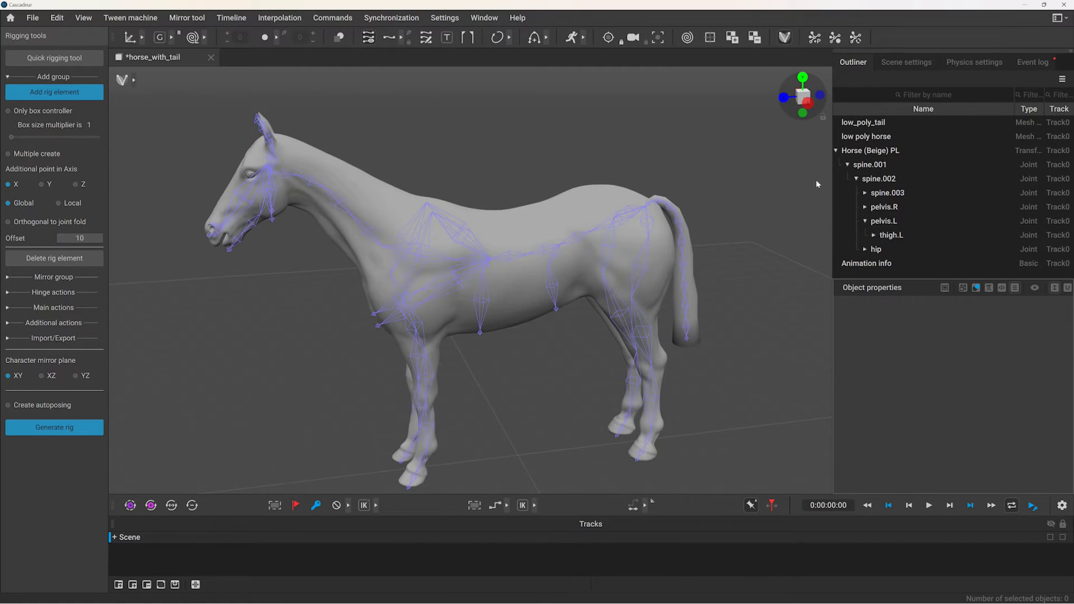
Step: Select the spine.001 and spine.003 joints together
{"action": "left_click", "coordinate": [871, 166]}
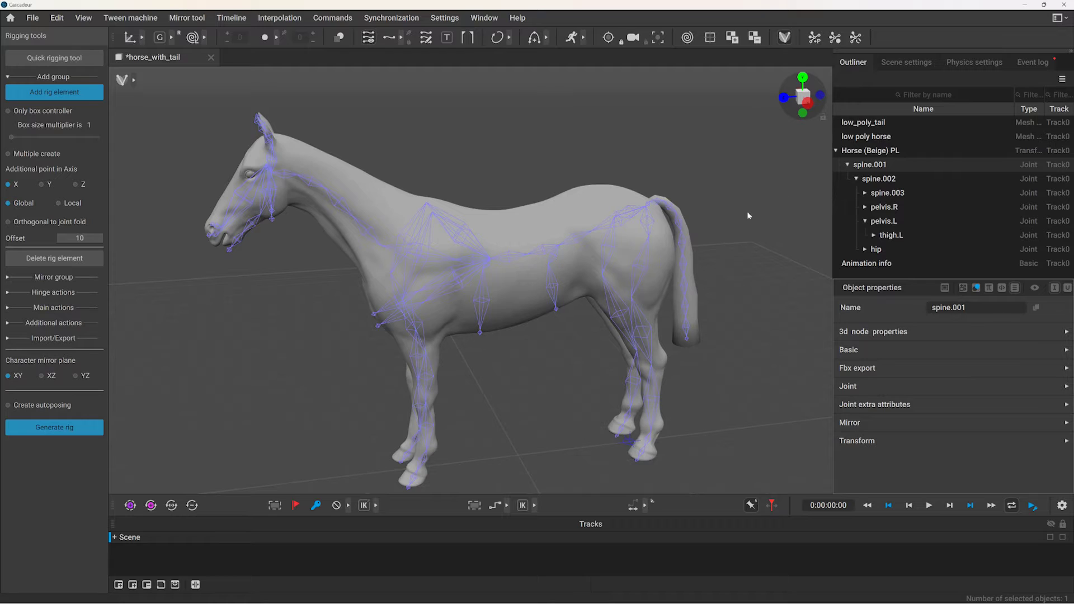
{"action": "key", "text": "w"}
{"action": "key", "text": "q"}
{"action": "left_click", "coordinate": [544, 250], "text": "shift"}
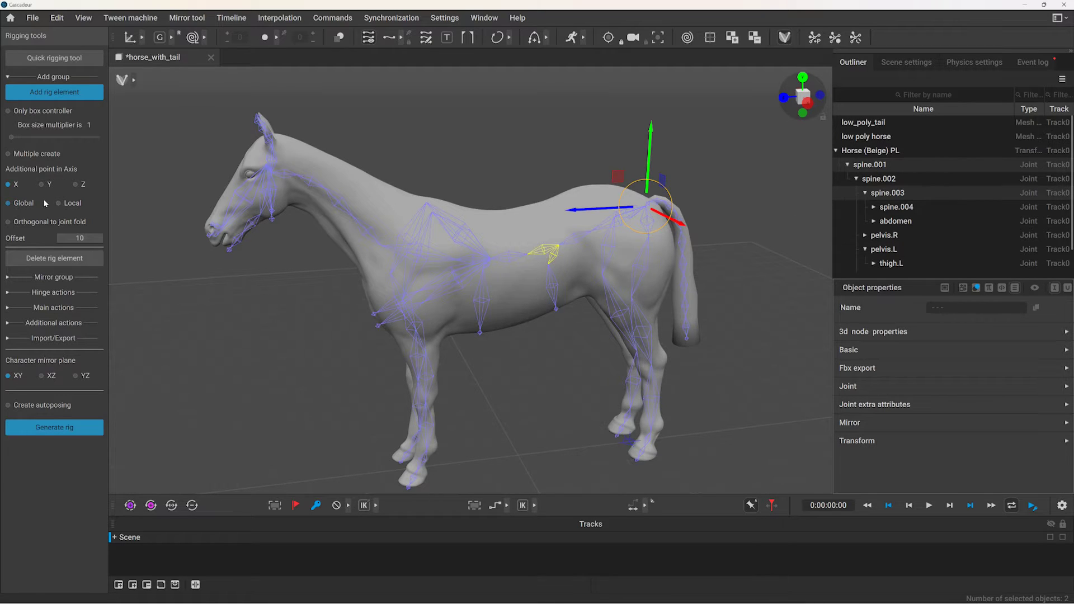
{"action": "left_click", "coordinate": [49, 90]}
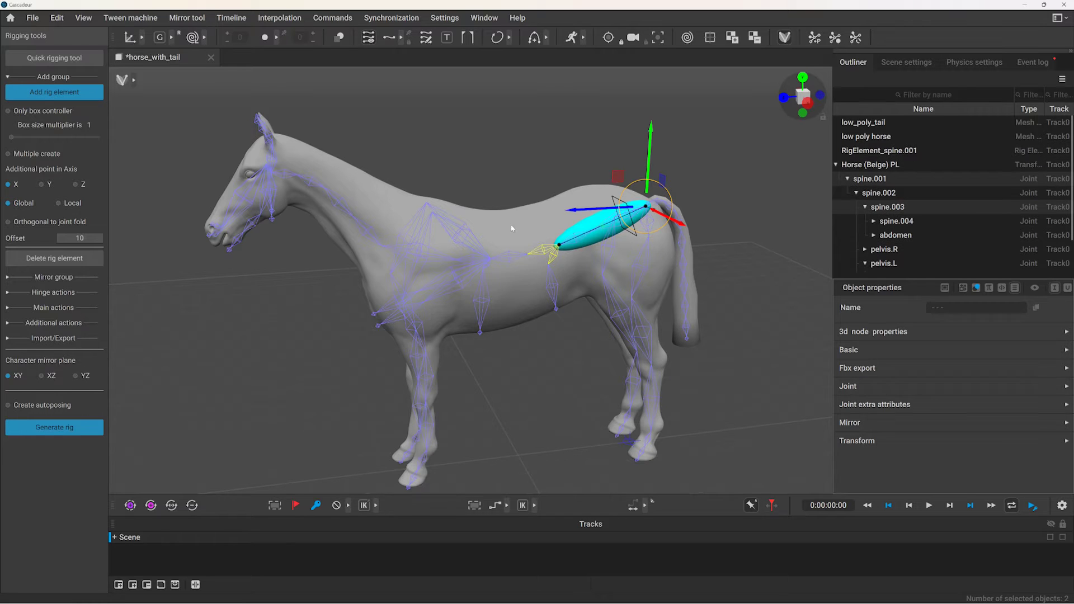
{"action": "left_click_drag", "start_coordinate": [512, 163], "coordinate": [551, 222], "text": "alt"}
{"action": "left_click", "coordinate": [726, 192]}
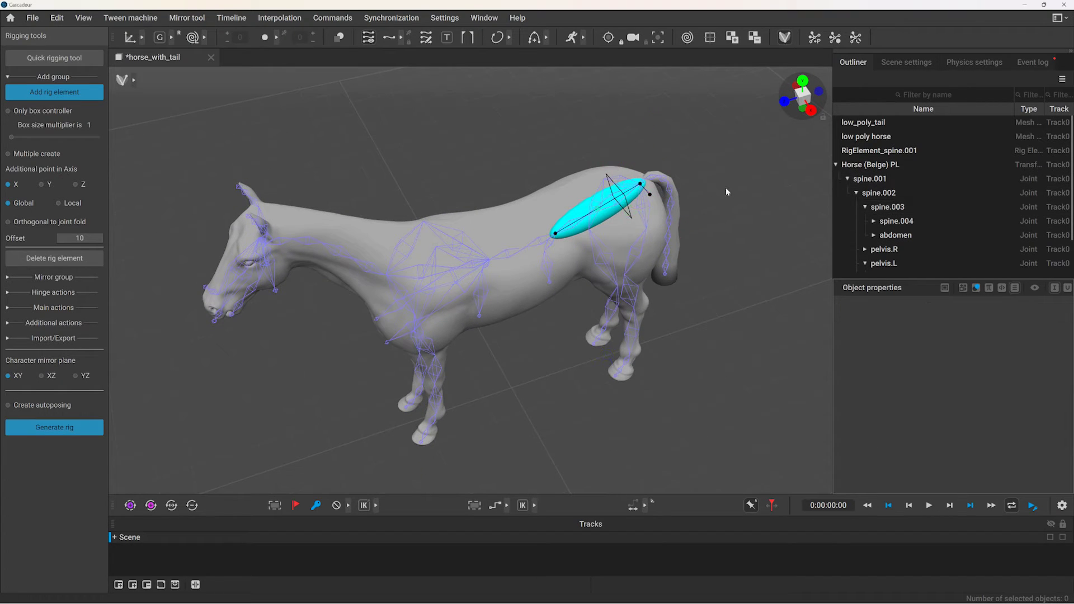
{"action": "left_click", "coordinate": [649, 195]}
{"action": "left_click_drag", "start_coordinate": [685, 196], "coordinate": [718, 126], "text": "alt"}
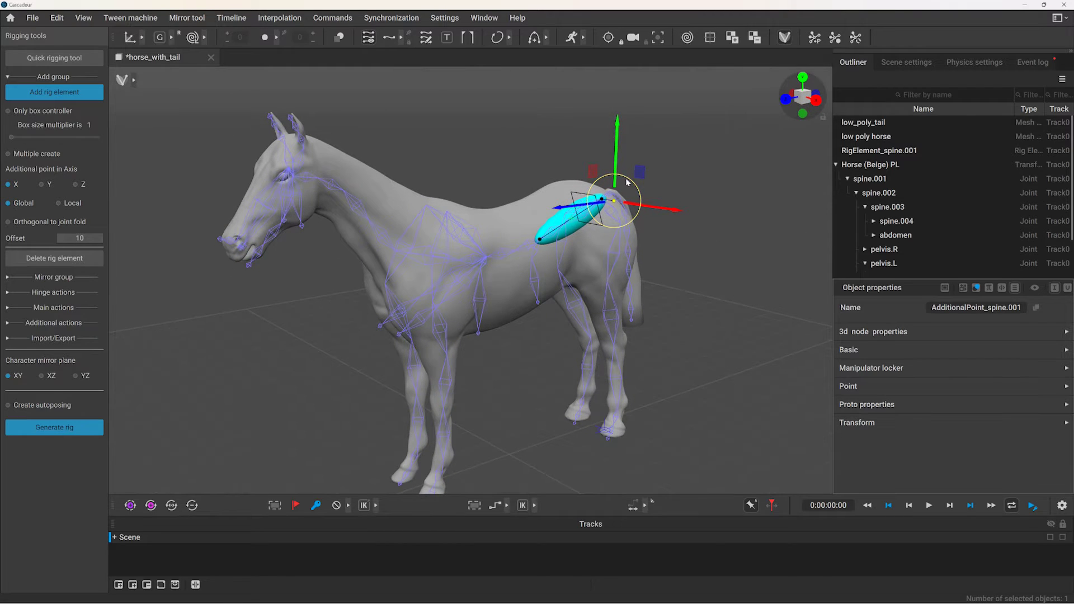
{"action": "key", "text": "ctrl+z"}
{"action": "key", "text": "ctrl+z"}
{"action": "key", "text": "ctrl+z"}
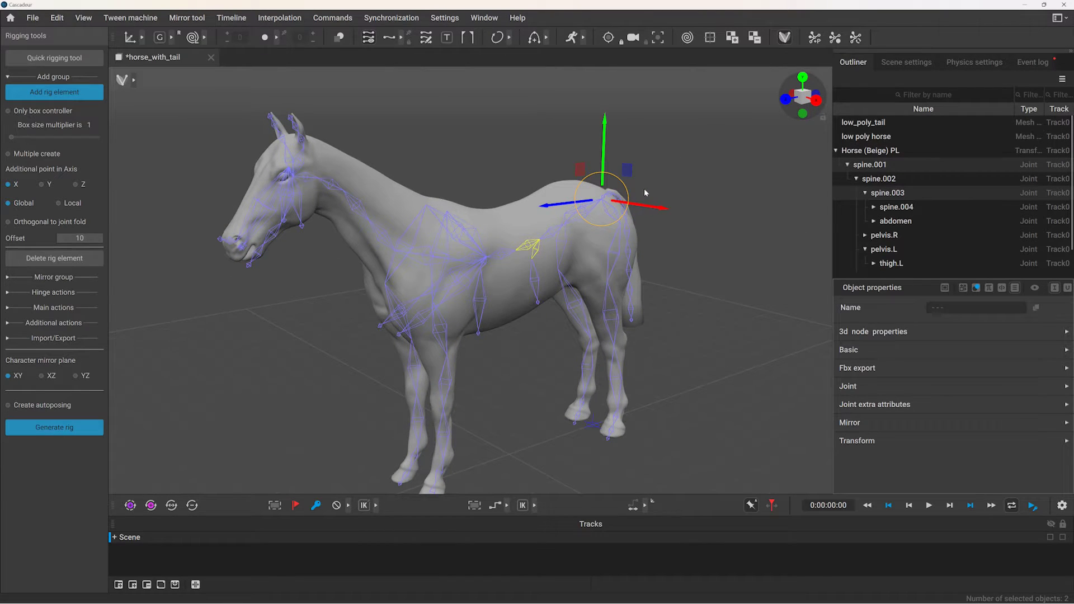
Step: Add a rig element between spine.001 and spine.003 with its additional point along the local Z axis
{"action": "left_click", "coordinate": [159, 37]}
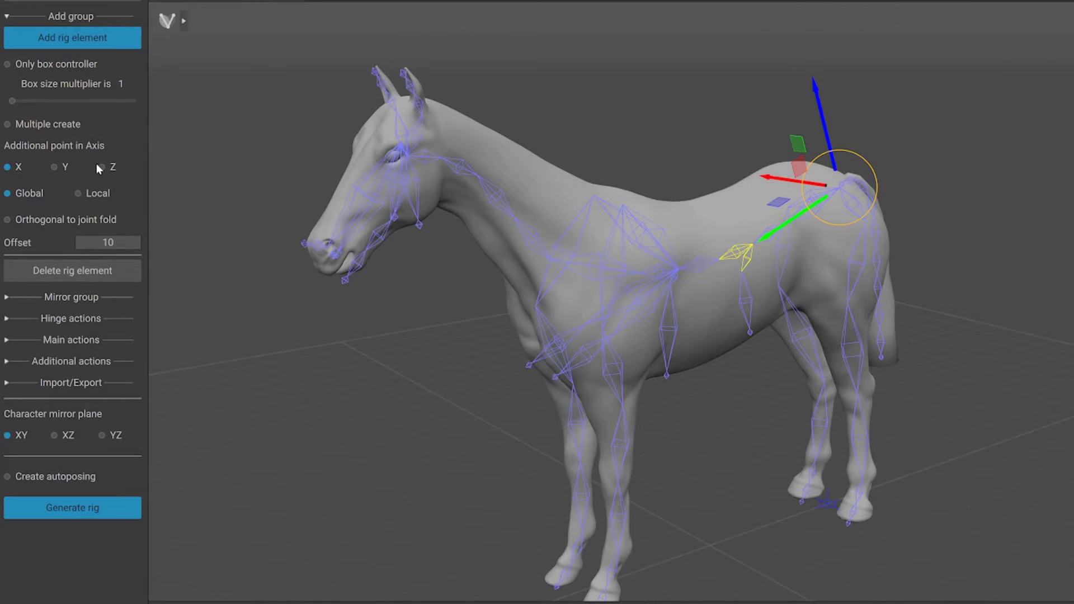
{"action": "left_click", "coordinate": [74, 183]}
{"action": "left_click", "coordinate": [104, 44]}
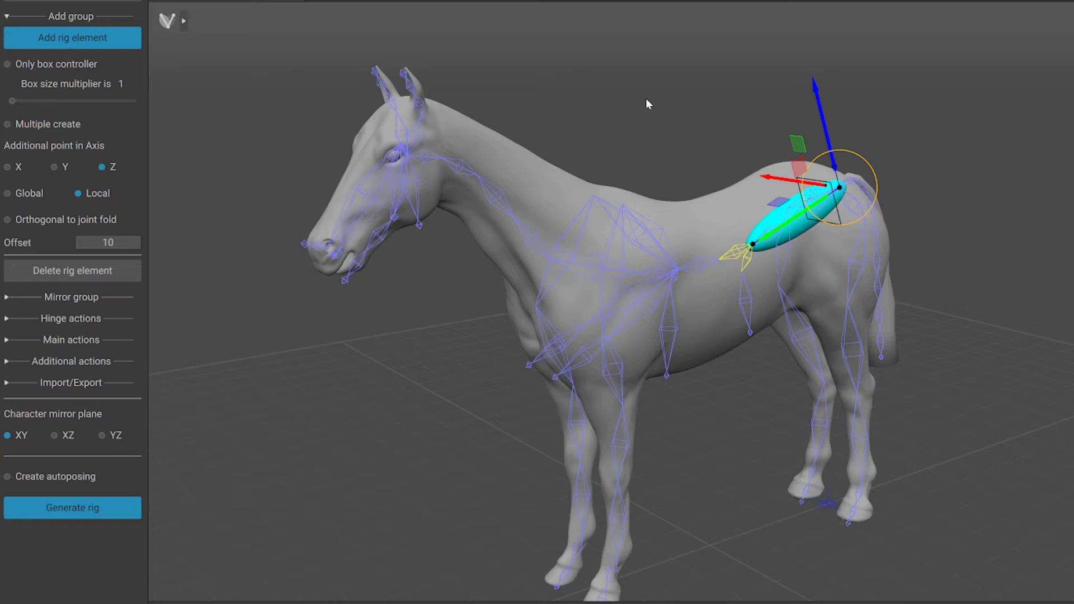
{"action": "left_click", "coordinate": [866, 74]}
{"action": "left_click_drag", "start_coordinate": [875, 98], "coordinate": [807, 103], "text": "alt"}
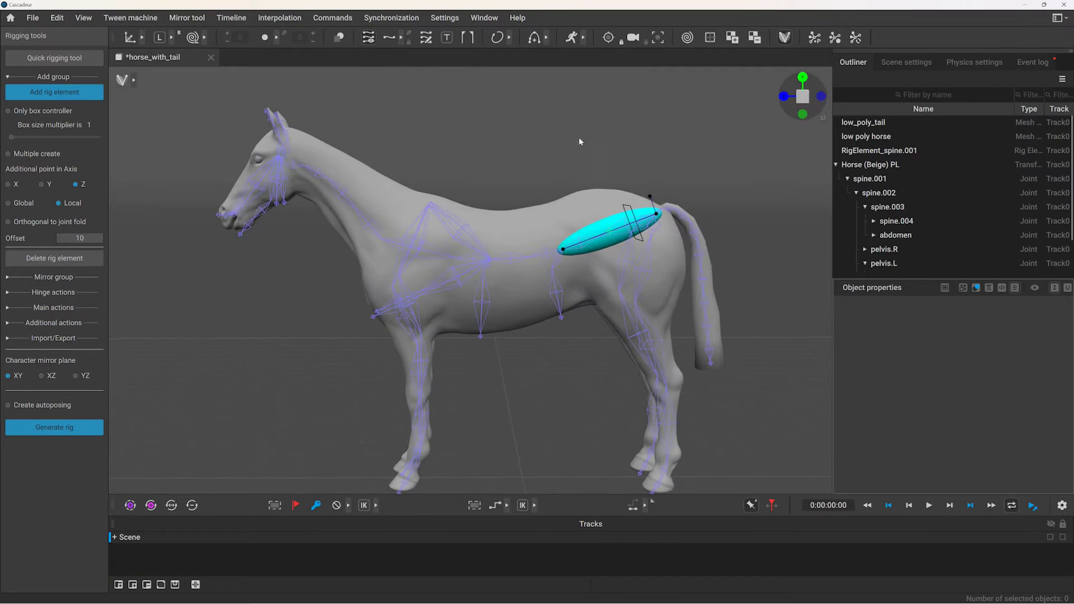
Step: Add a rig element from spine.003 to spine.005 and move its additional point up above the spine
{"action": "left_click", "coordinate": [547, 255]}
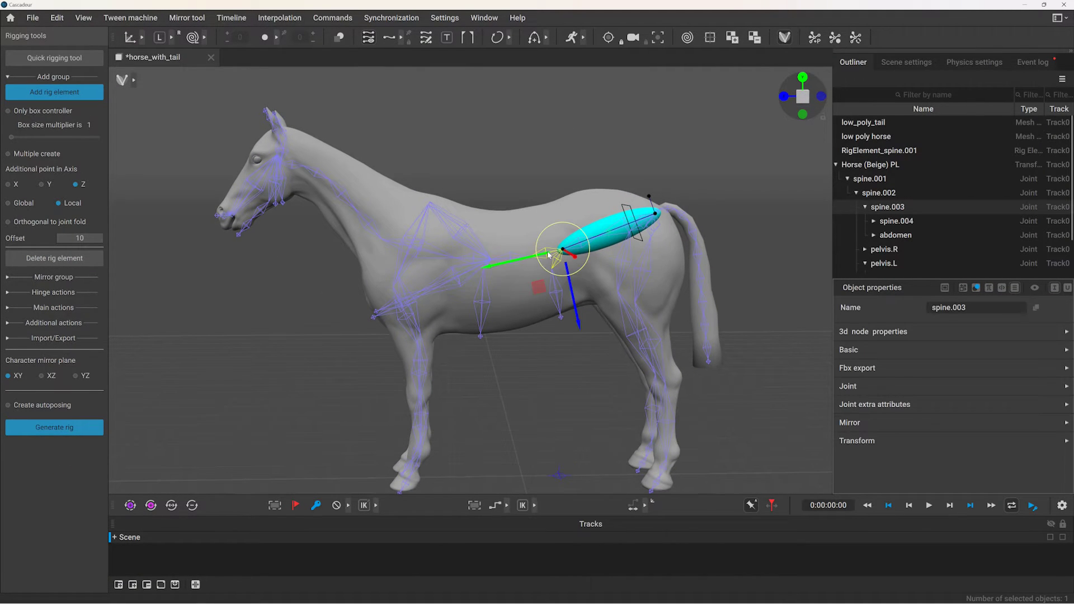
{"action": "left_click", "coordinate": [471, 261], "text": "ctrl"}
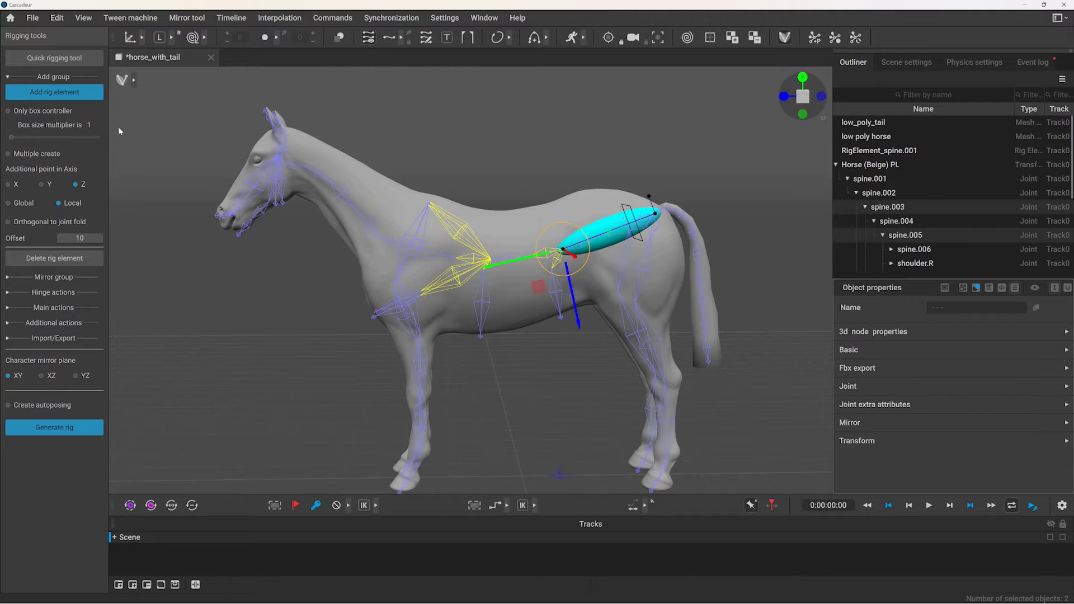
{"action": "left_click", "coordinate": [87, 93]}
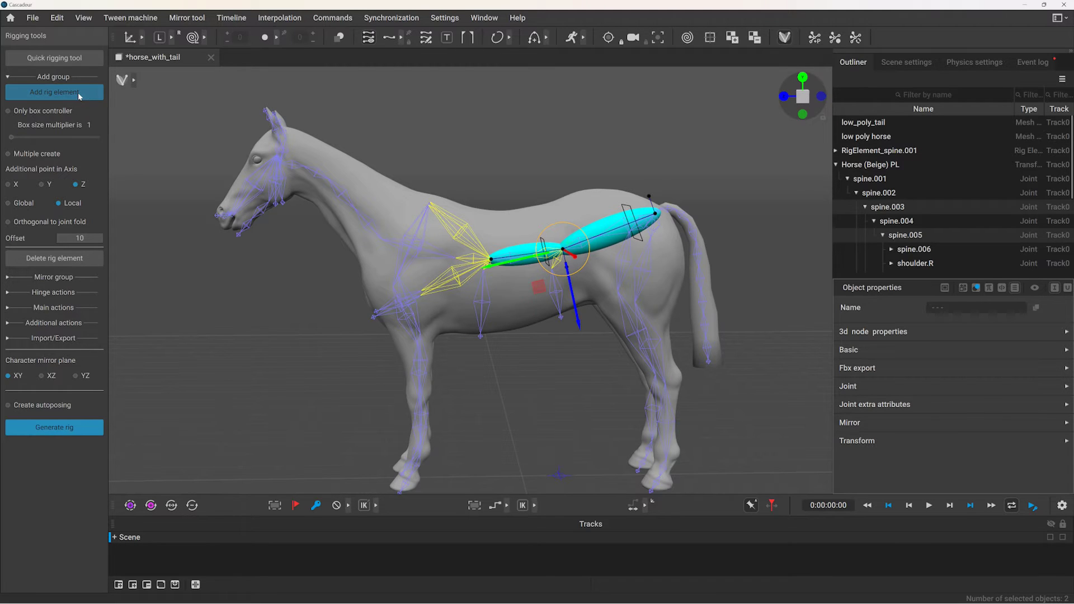
{"action": "left_click", "coordinate": [525, 364]}
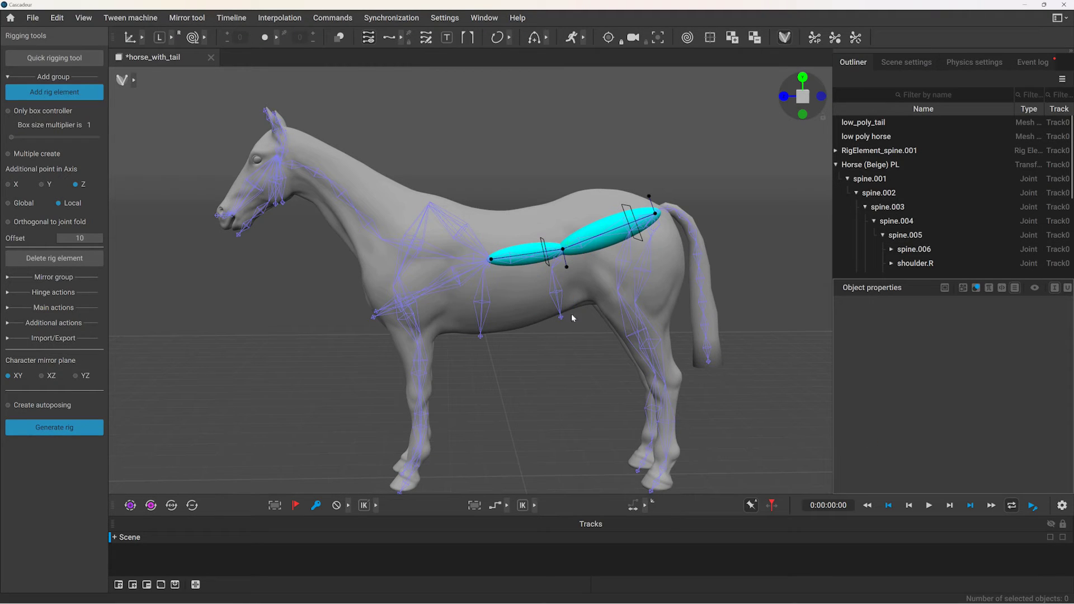
{"action": "left_click", "coordinate": [566, 268]}
{"action": "left_click_drag", "start_coordinate": [567, 270], "coordinate": [558, 237]}
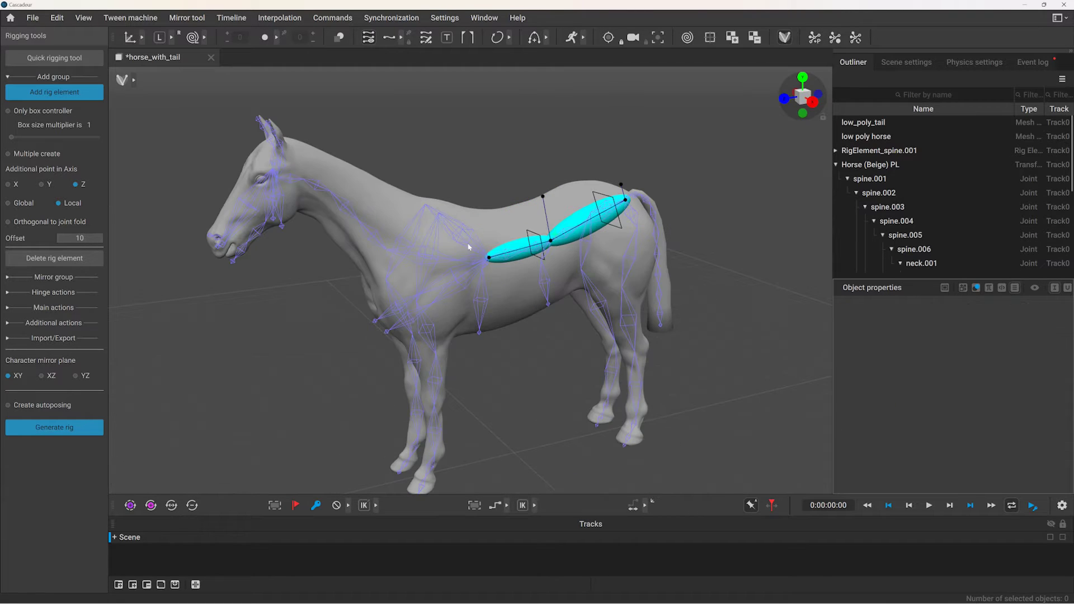
Step: Add a rig element from the spine.005 joint to the joint at the base of the neck
{"action": "left_click", "coordinate": [469, 246]}
{"action": "left_click", "coordinate": [376, 247], "text": "shift"}
{"action": "left_click", "coordinate": [67, 91]}
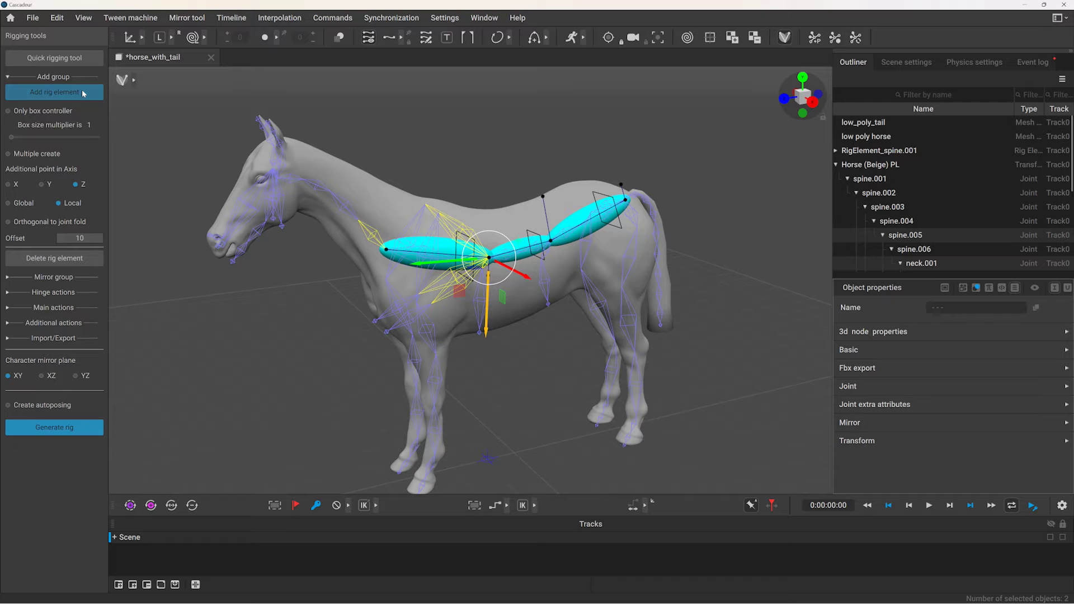
Step: Move the additional point of the spine.005 rig element straight up to the top of the horse's back
{"action": "left_click", "coordinate": [512, 395]}
{"action": "left_click", "coordinate": [487, 275]}
{"action": "left_click_drag", "start_coordinate": [488, 328], "coordinate": [494, 259]}
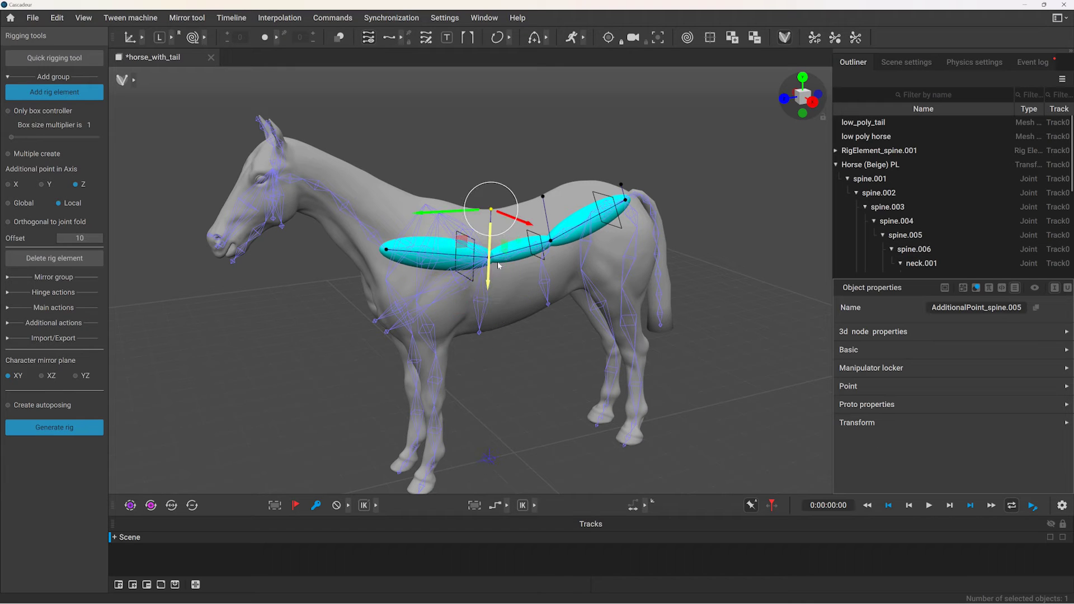
Step: Add a rig element from neck.001 to neck.003 and move its additional point up above the base of the neck
{"action": "left_click", "coordinate": [812, 102]}
{"action": "left_click", "coordinate": [693, 188]}
{"action": "left_click", "coordinate": [367, 224]}
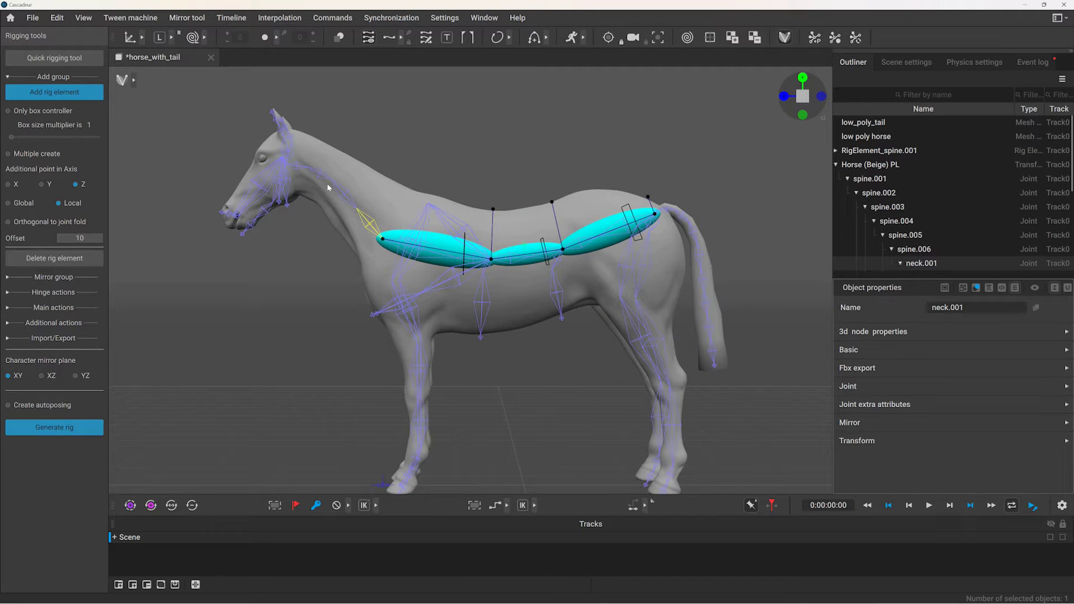
{"action": "left_click", "coordinate": [322, 179], "text": "shift"}
{"action": "key", "text": "f"}
{"action": "left_click", "coordinate": [70, 98]}
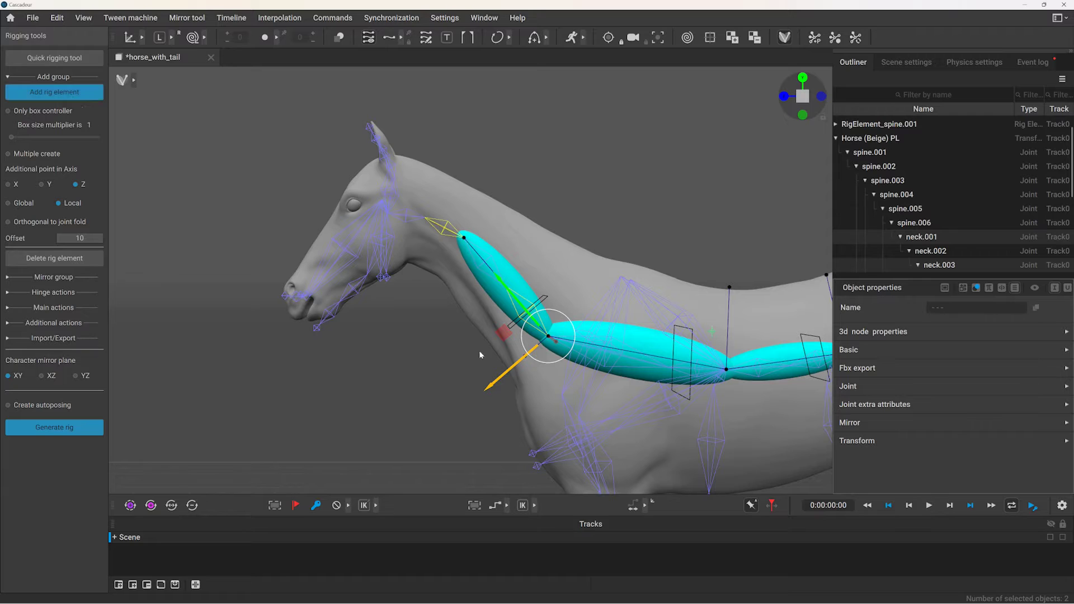
{"action": "left_click", "coordinate": [524, 356]}
{"action": "left_click_drag", "start_coordinate": [486, 396], "coordinate": [544, 248]}
Step: Add a rig element from neck.003 to the head joint and move its additional point up above the neck
{"action": "left_click", "coordinate": [463, 238]}
{"action": "left_click", "coordinate": [949, 223], "text": "ctrl"}
{"action": "left_click", "coordinate": [54, 91]}
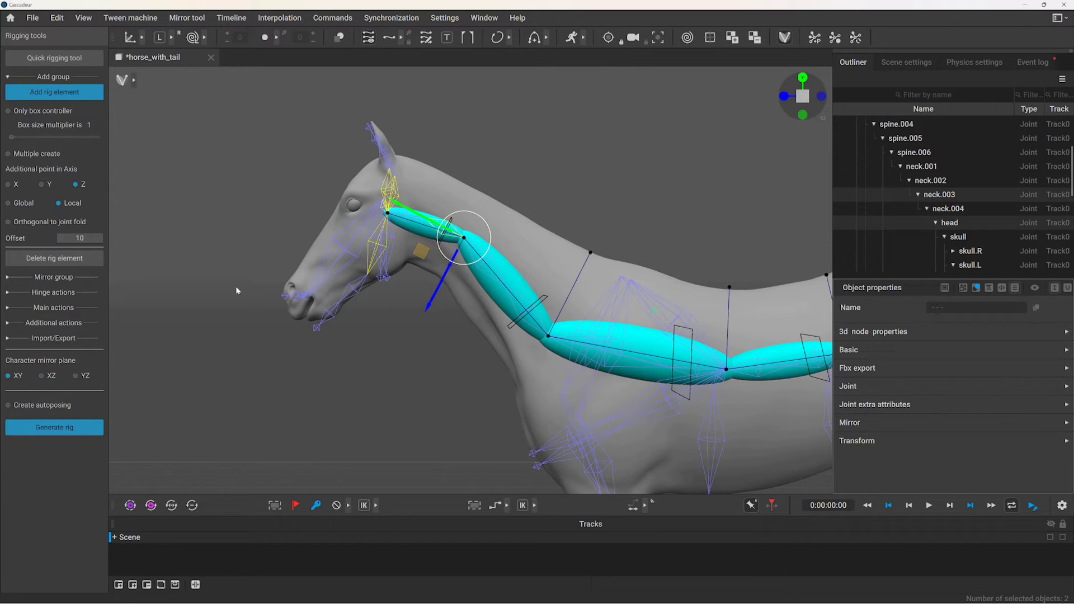
{"action": "left_click", "coordinate": [450, 265]}
{"action": "left_click_drag", "start_coordinate": [424, 315], "coordinate": [459, 246]}
Step: Add a rig element for the head and skull joints, moving its end point to the muzzle and its additional point above the head
{"action": "left_click", "coordinate": [949, 222]}
{"action": "left_click", "coordinate": [967, 237], "text": "ctrl"}
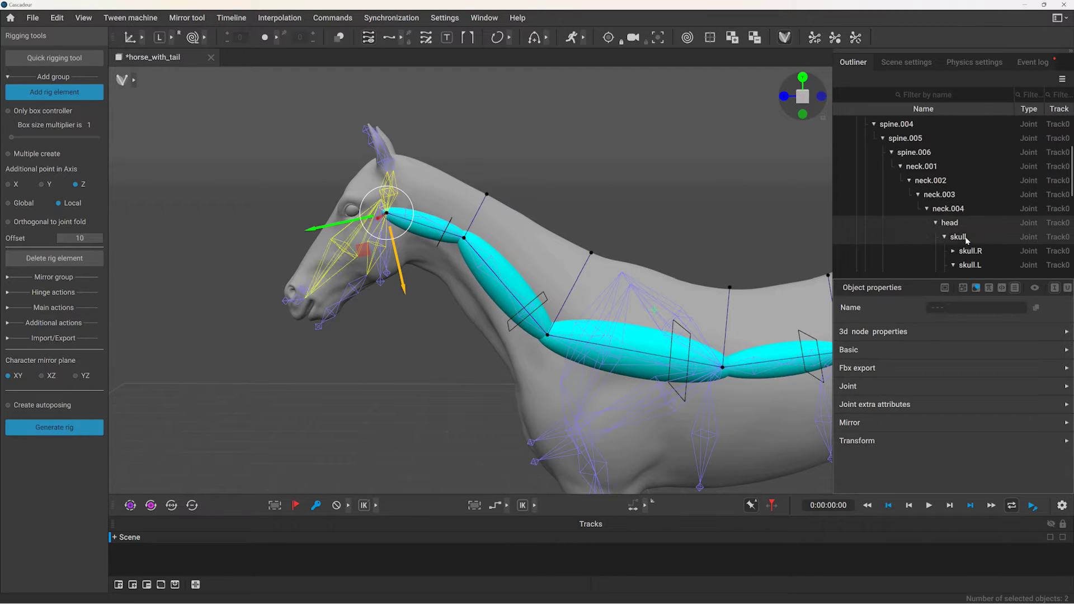
{"action": "left_click", "coordinate": [43, 95]}
{"action": "left_click", "coordinate": [372, 211]}
{"action": "left_click", "coordinate": [382, 202]}
{"action": "left_click_drag", "start_coordinate": [361, 239], "coordinate": [281, 343]}
{"action": "left_click", "coordinate": [393, 242]}
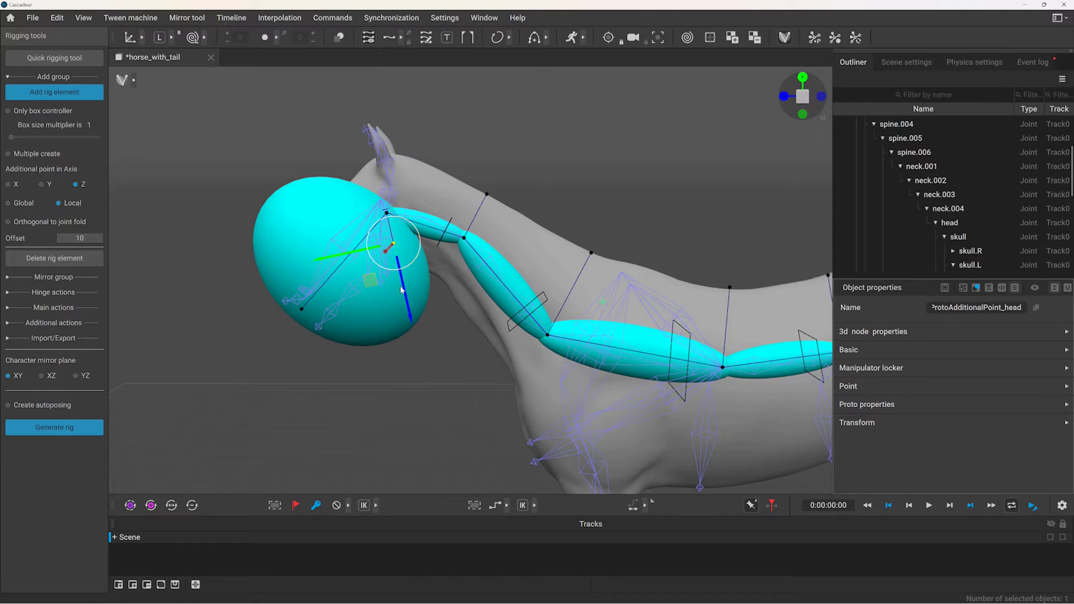
{"action": "left_click_drag", "start_coordinate": [411, 288], "coordinate": [392, 205]}
Step: Save the horse_with_tail scene
{"action": "left_click_drag", "start_coordinate": [321, 159], "coordinate": [439, 152], "text": "alt"}
{"action": "left_click", "coordinate": [799, 103]}
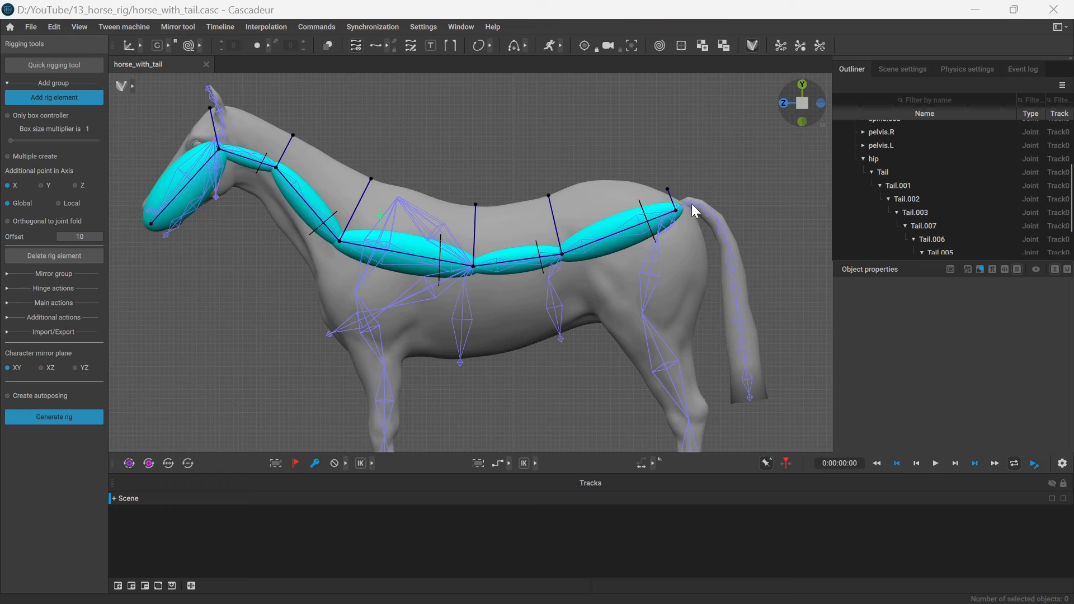
{"action": "key", "text": "ctrl+s"}
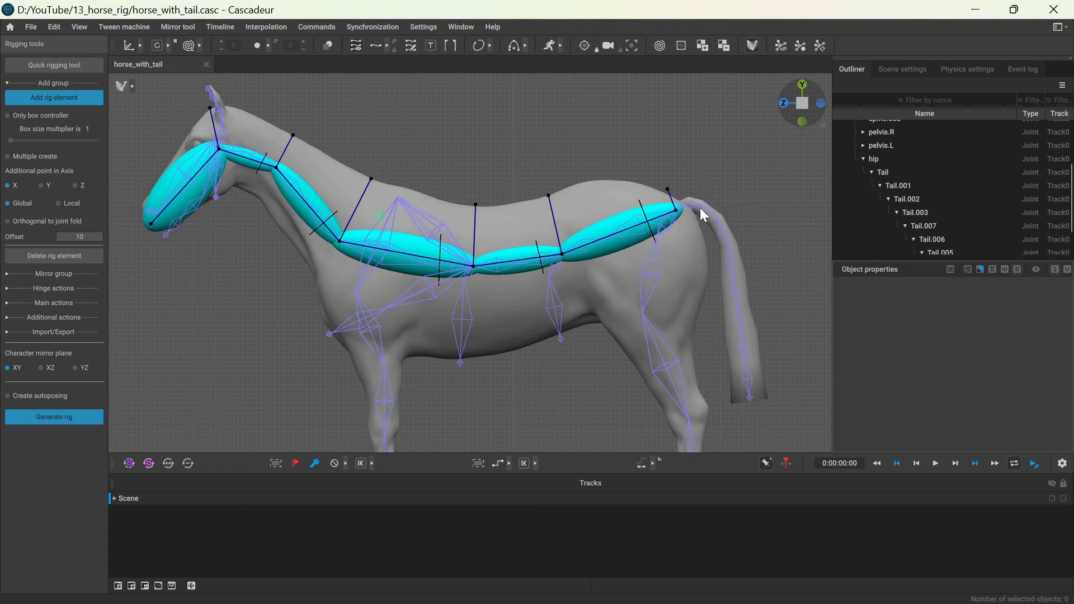
Step: Add one rig element from Tail to Tail.002 and another from Tail.002 to Tail.007, using the global X axis
{"action": "left_click", "coordinate": [694, 205]}
{"action": "left_click", "coordinate": [722, 231], "text": "shift"}
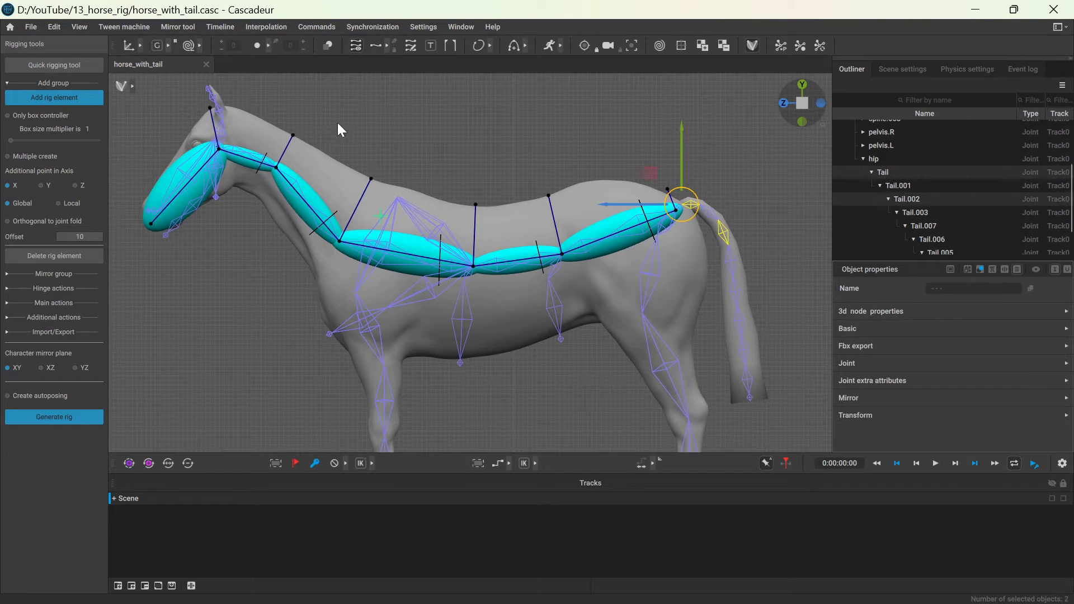
{"action": "left_click", "coordinate": [72, 95]}
{"action": "left_click", "coordinate": [737, 226]}
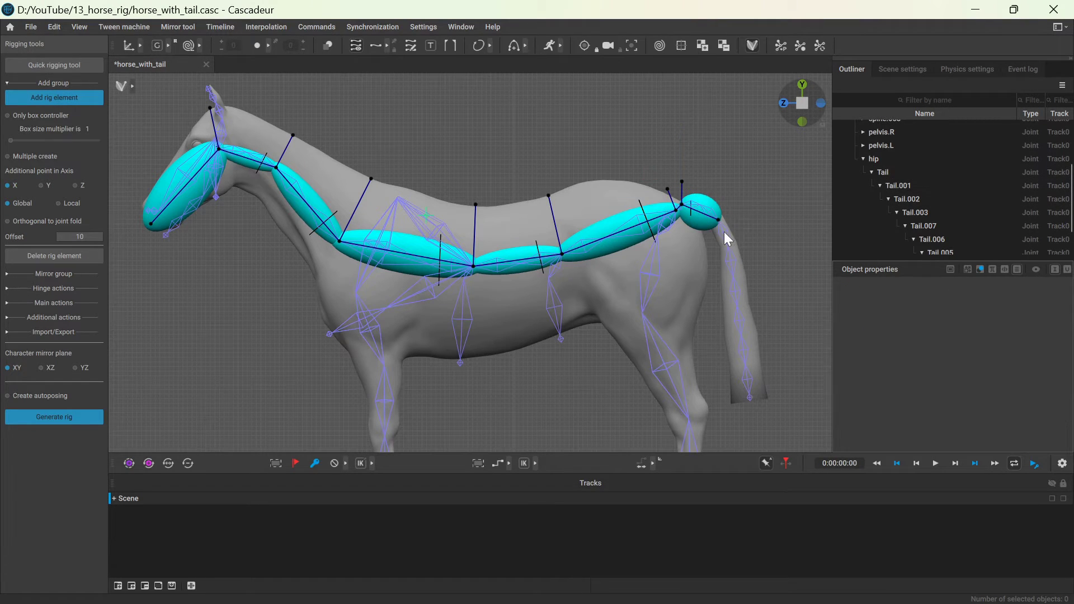
{"action": "left_click", "coordinate": [724, 231]}
{"action": "left_click", "coordinate": [737, 288], "text": "shift"}
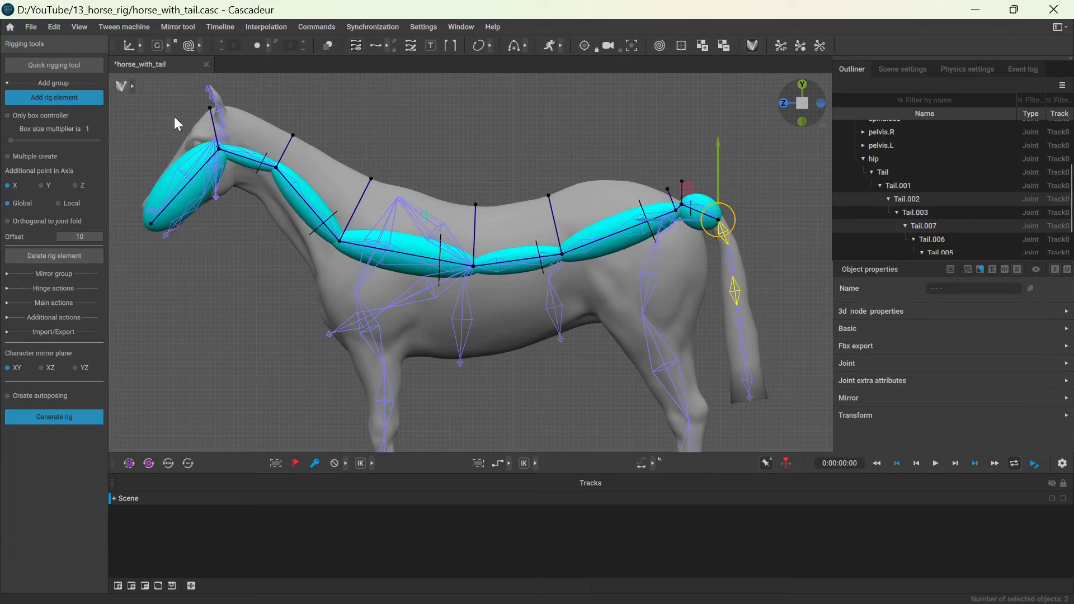
{"action": "left_click", "coordinate": [54, 98]}
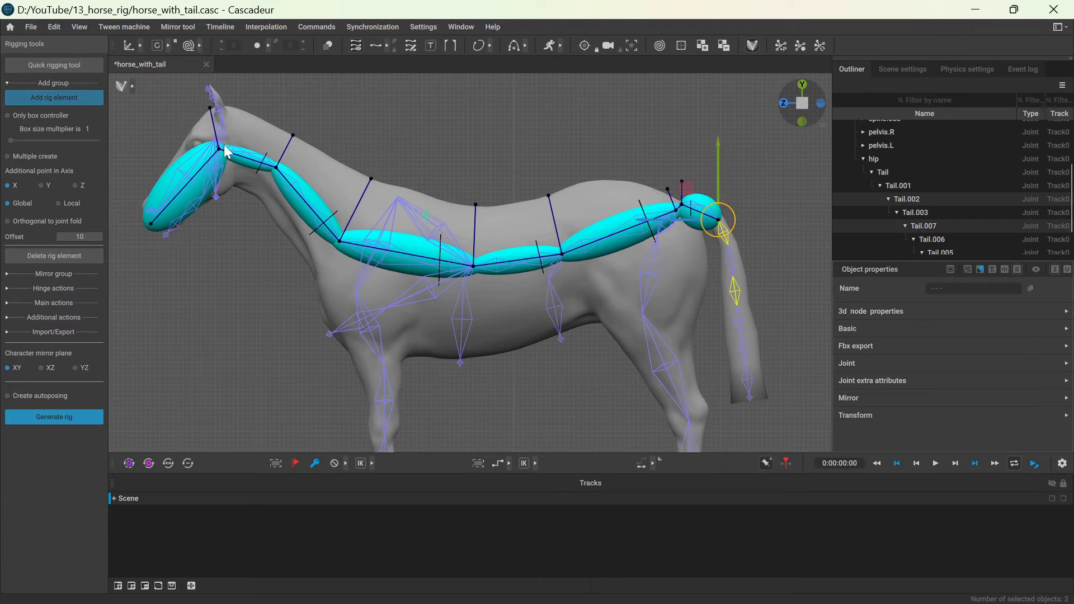
Step: Add one rig element from Tail.007 to Tail.005 and another from Tail.005 to Tail.004_end
{"action": "left_click", "coordinate": [737, 294]}
{"action": "left_click", "coordinate": [742, 348], "text": "shift"}
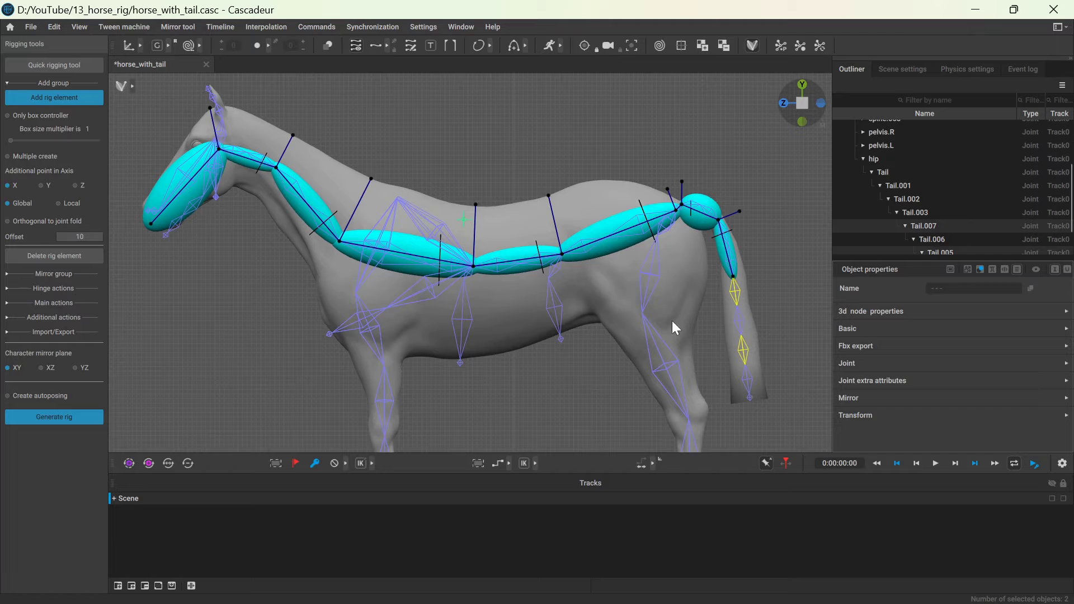
{"action": "left_click", "coordinate": [83, 97]}
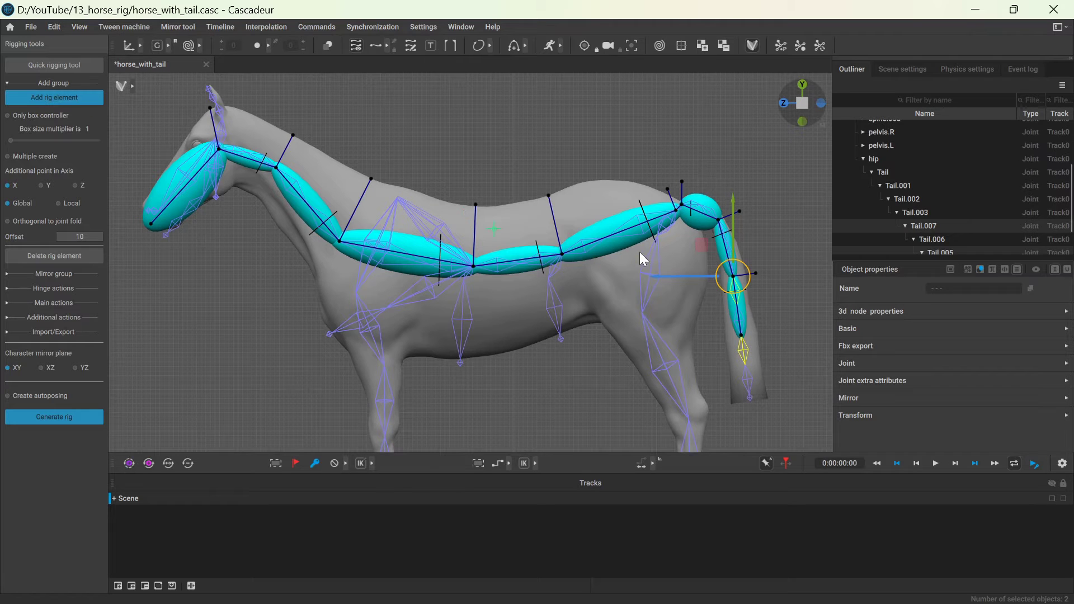
{"action": "left_click", "coordinate": [767, 326]}
{"action": "left_click", "coordinate": [750, 397]}
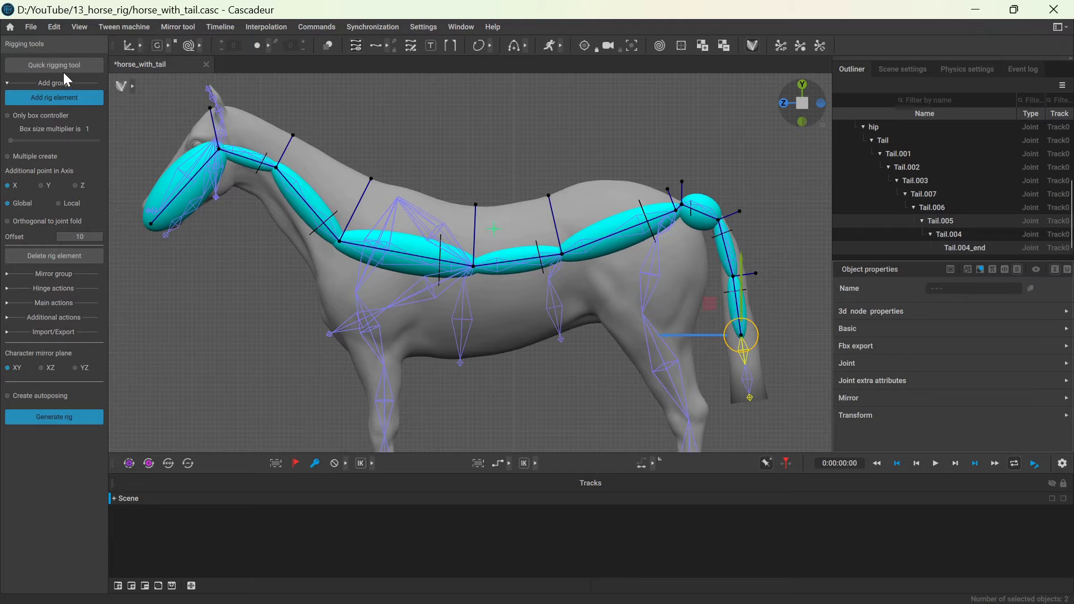
{"action": "left_click", "coordinate": [63, 96]}
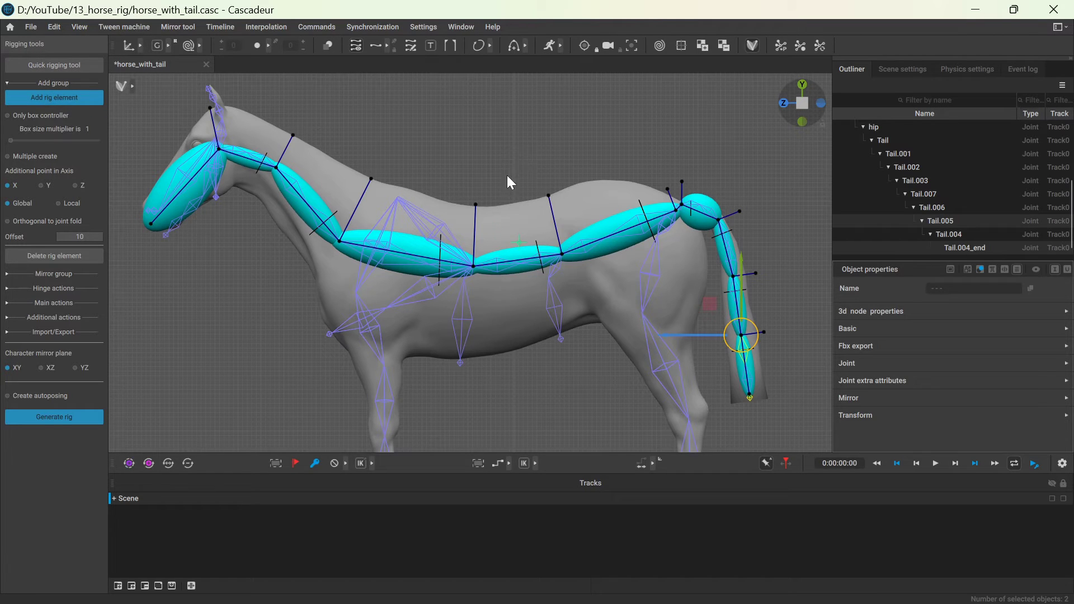
{"action": "left_click", "coordinate": [740, 140]}
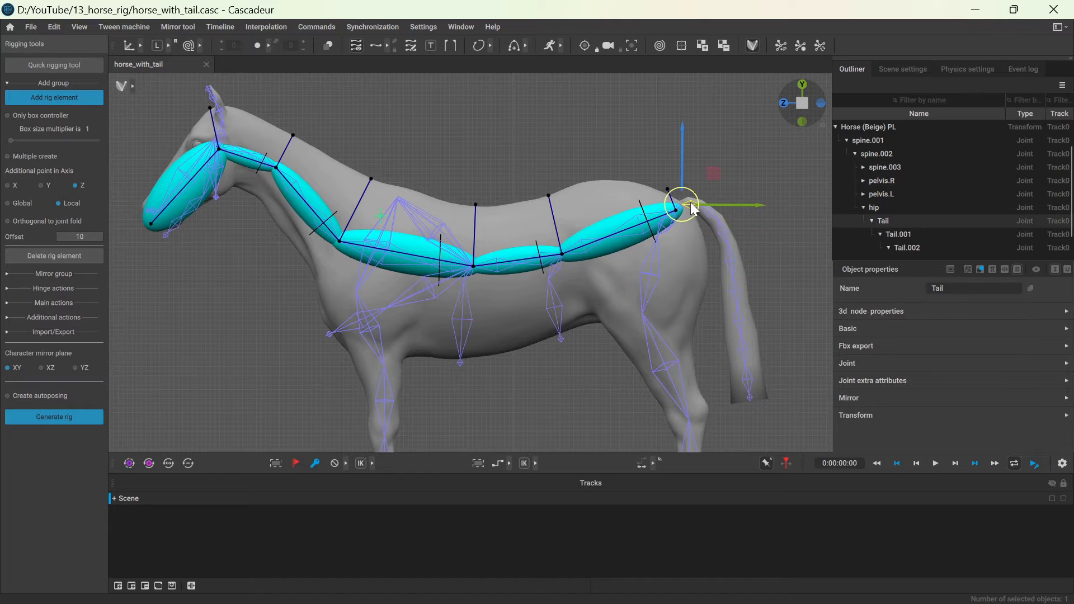
Step: Try selecting the whole tail joint chain without its end joint for rig element creation with the Multiple create option
{"action": "left_click_drag", "start_coordinate": [691, 193], "coordinate": [750, 401]}
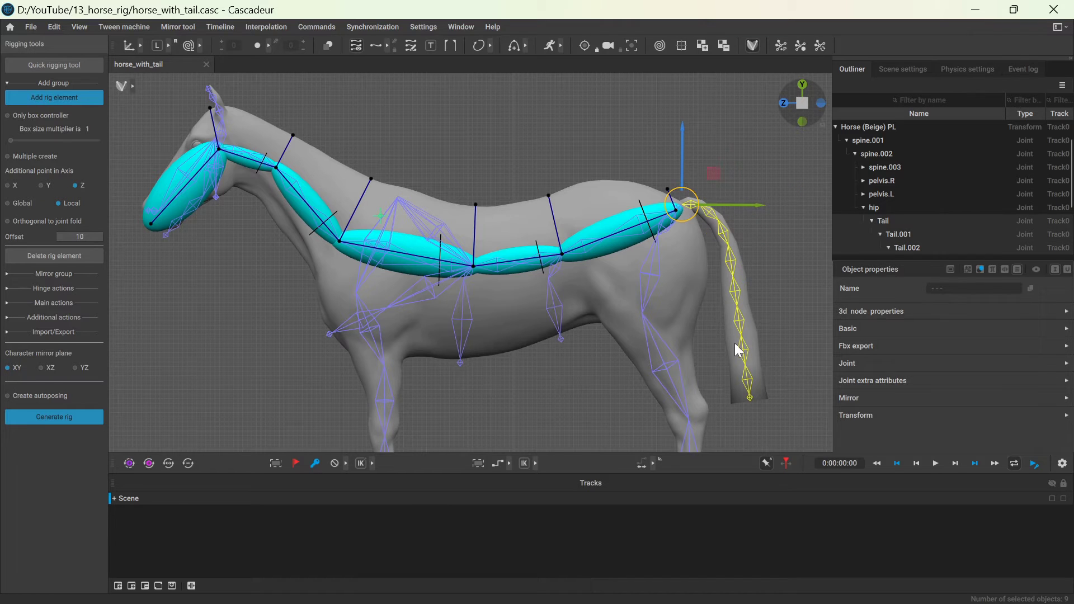
{"action": "left_click", "coordinate": [750, 398], "text": "ctrl"}
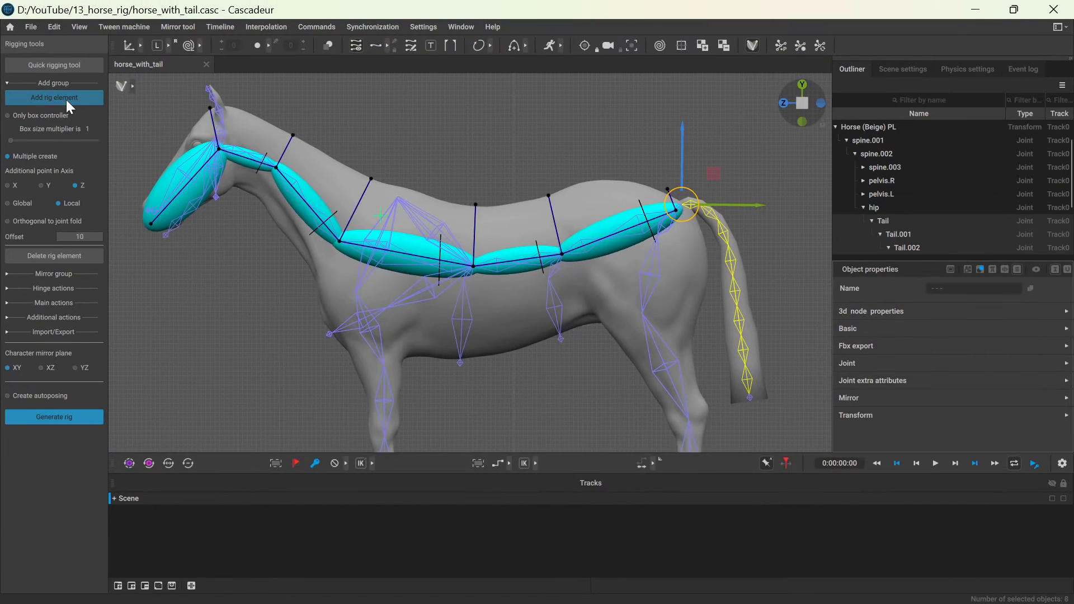
{"action": "left_click", "coordinate": [84, 58]}
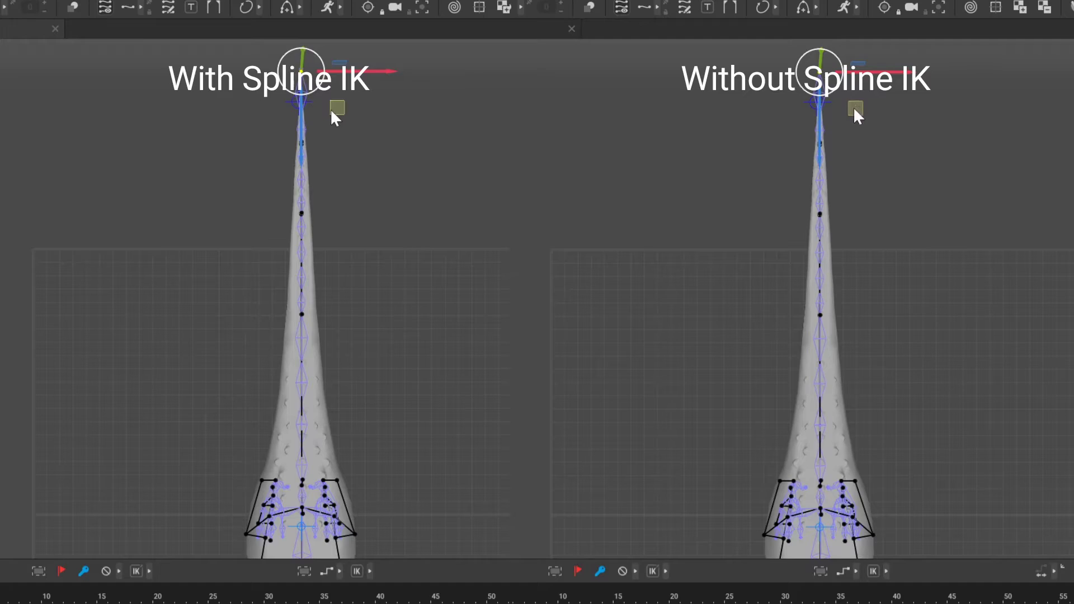
Step: Move the tail tip of the example rig to compare how it bends with and without Spline IK
{"action": "left_click_drag", "start_coordinate": [330, 109], "coordinate": [186, 449]}
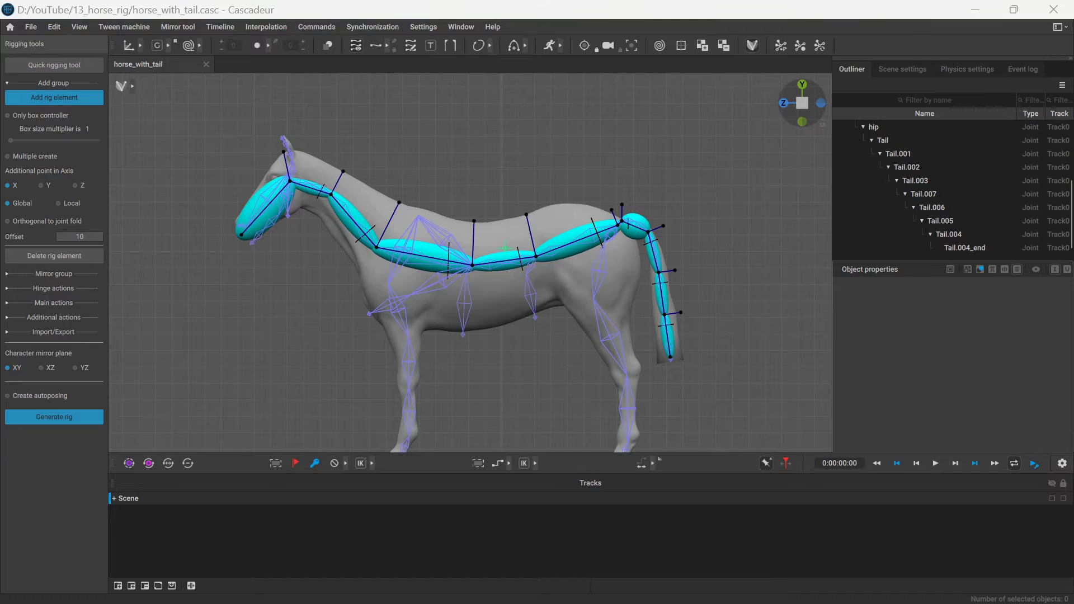
Step: Select the four tail rig elements, the point at the tail's tip and the tail joints, and add a Spline IK to them
{"action": "left_click", "coordinate": [626, 227]}
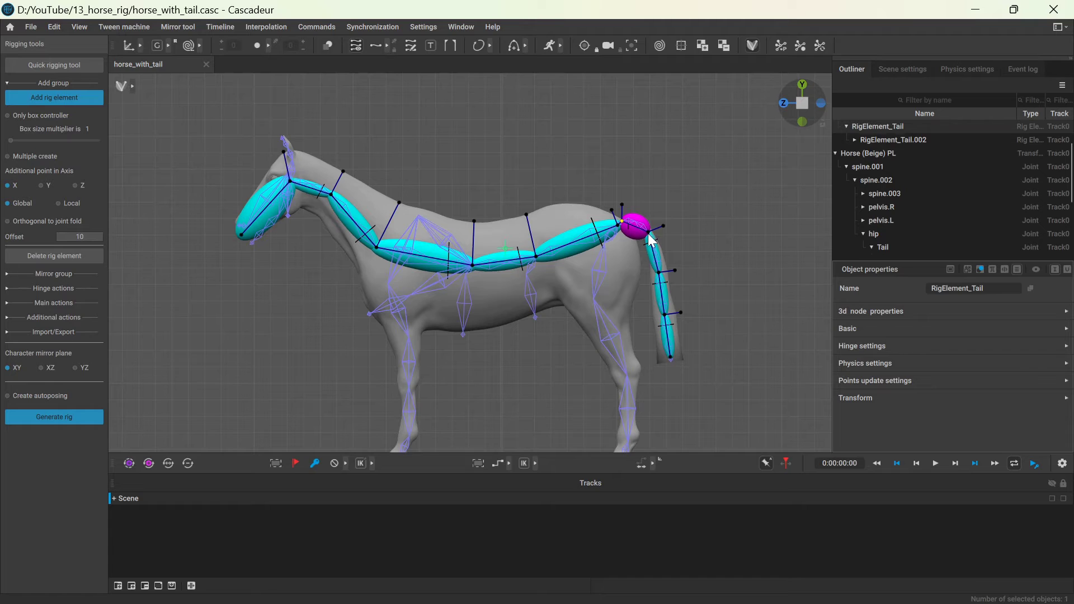
{"action": "left_click", "coordinate": [651, 246], "text": "shift"}
{"action": "left_click", "coordinate": [661, 281], "text": "shift"}
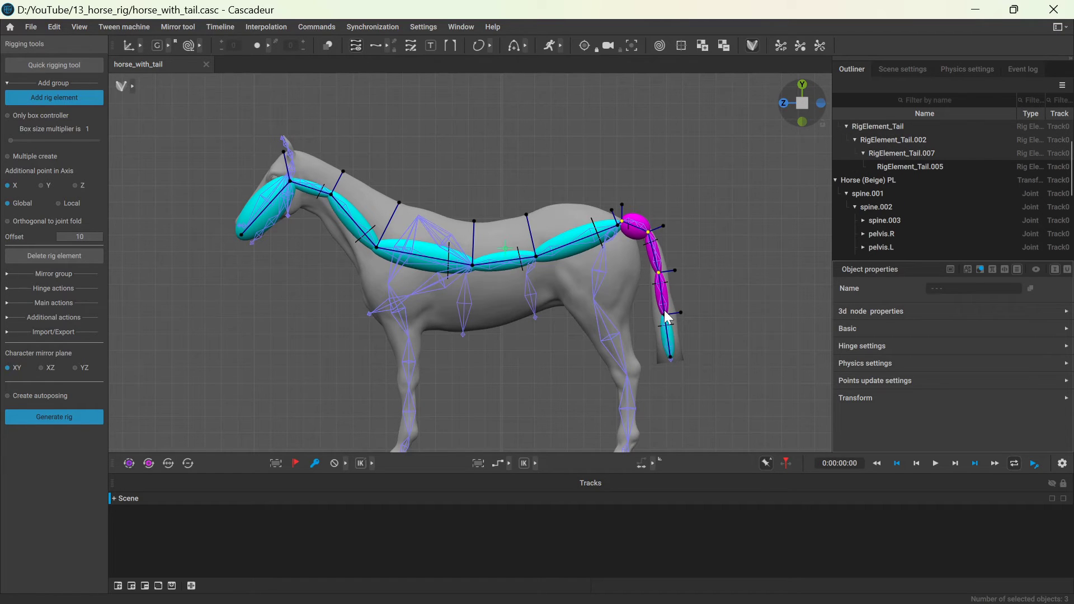
{"action": "left_click", "coordinate": [667, 320], "text": "shift"}
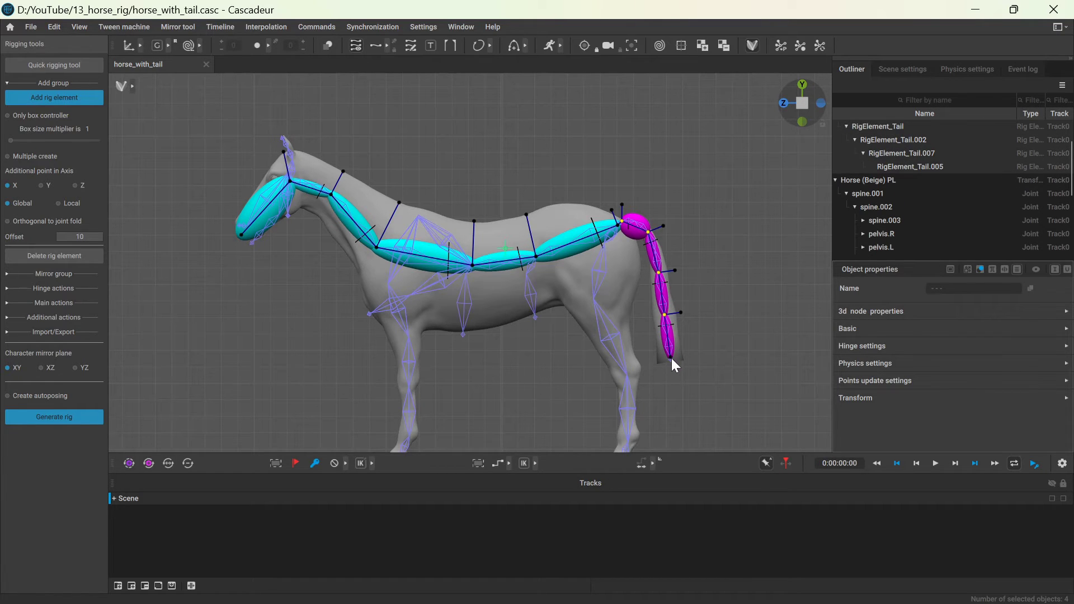
{"action": "left_click", "coordinate": [672, 359], "text": "shift"}
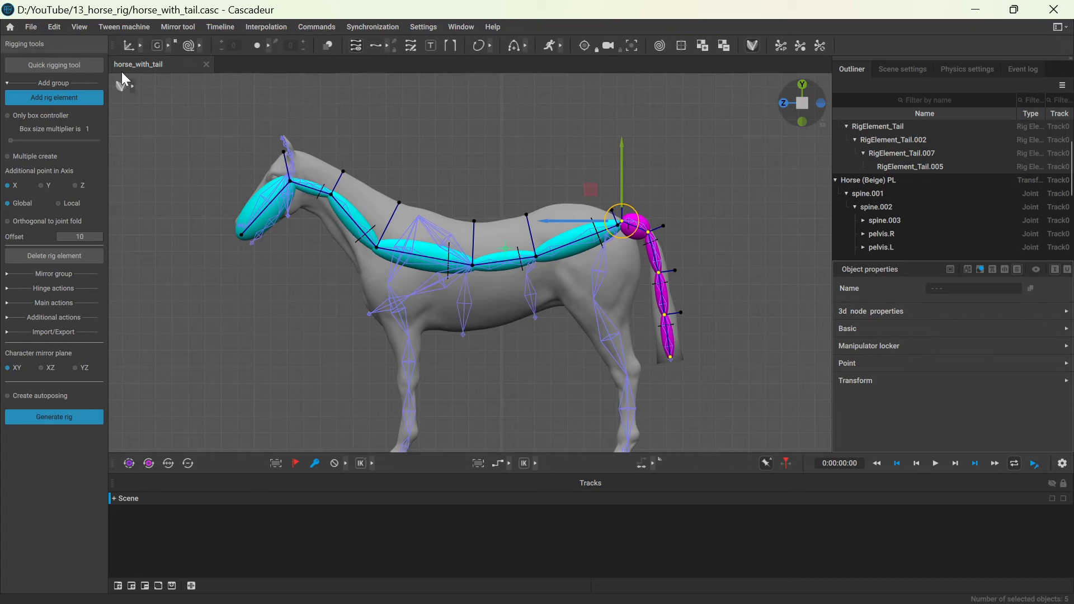
{"action": "left_click", "coordinate": [135, 86]}
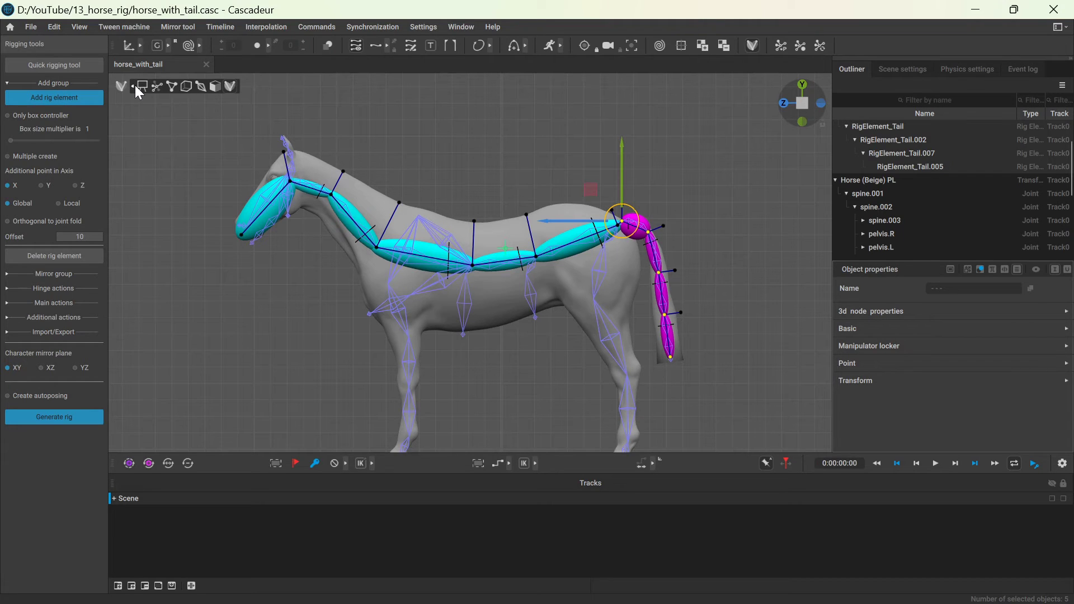
{"action": "left_click", "coordinate": [199, 85]}
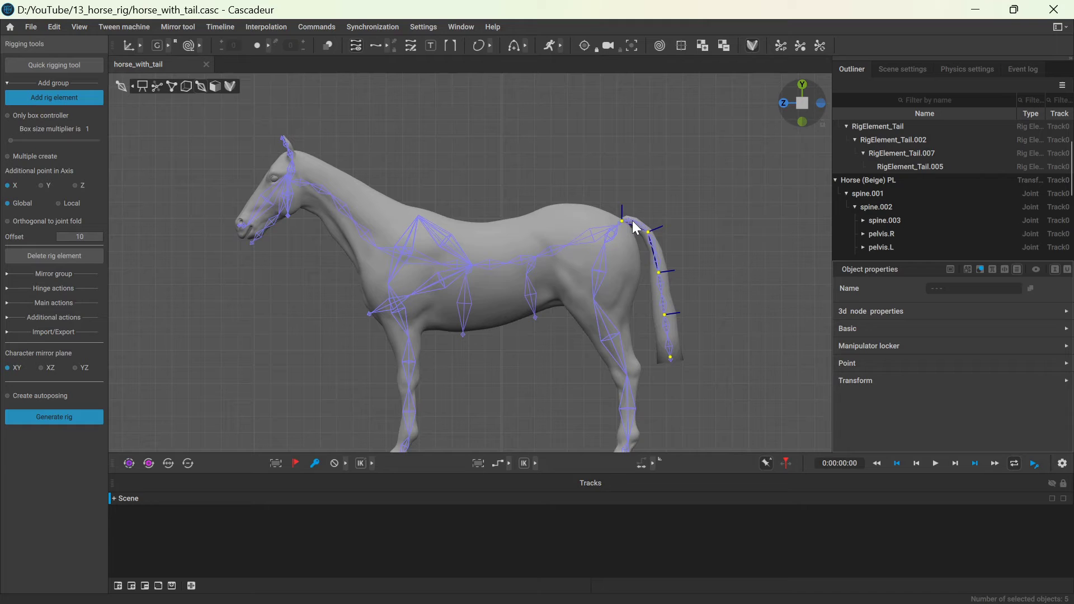
{"action": "left_click_drag", "start_coordinate": [636, 227], "coordinate": [682, 352]}
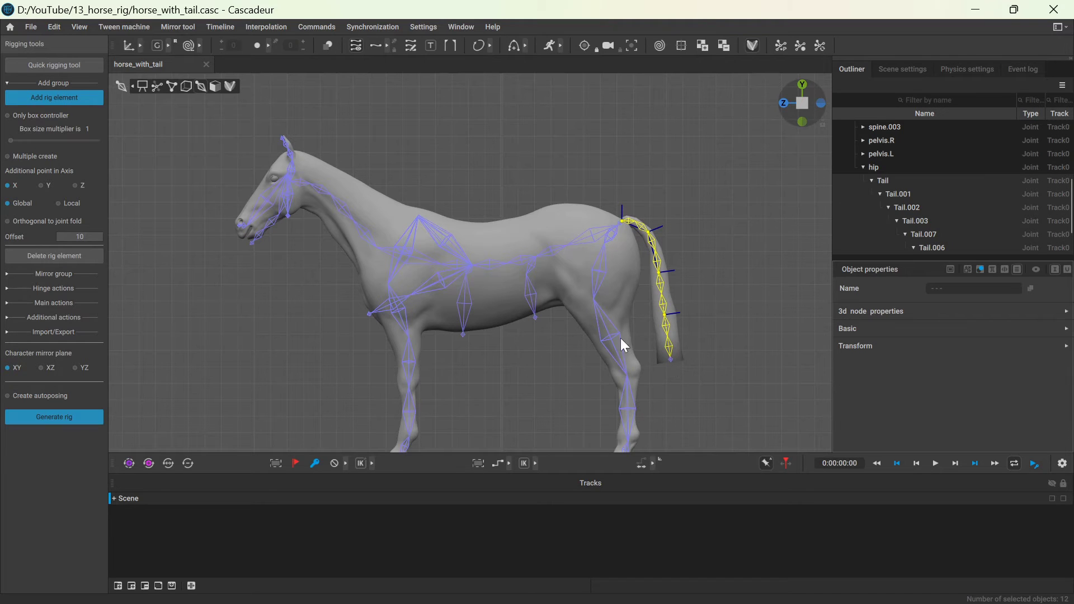
{"action": "left_click", "coordinate": [200, 87]}
{"action": "left_click", "coordinate": [54, 302]}
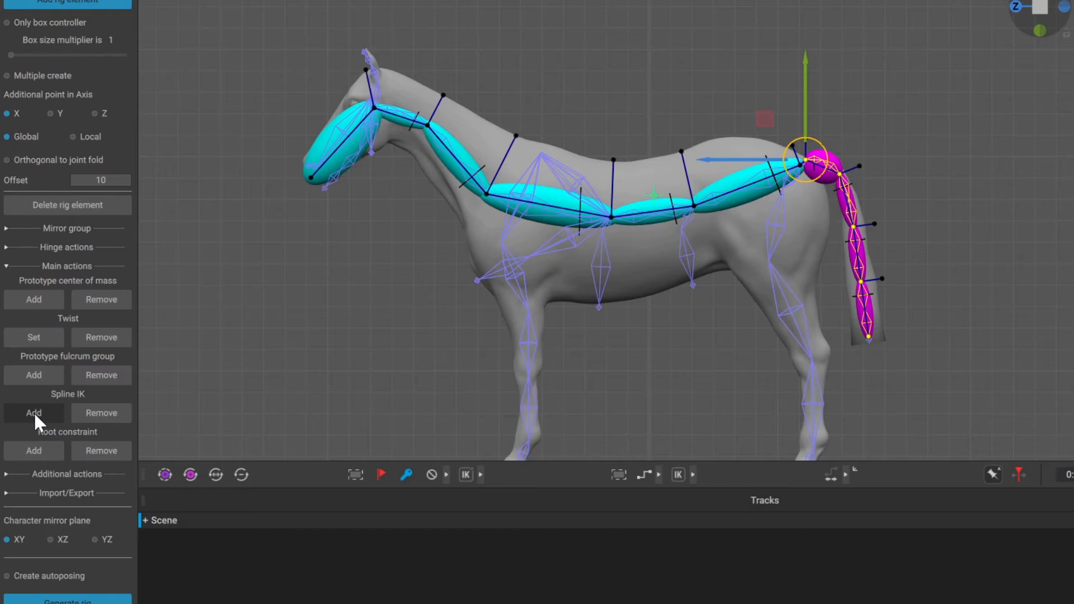
{"action": "left_click", "coordinate": [34, 411]}
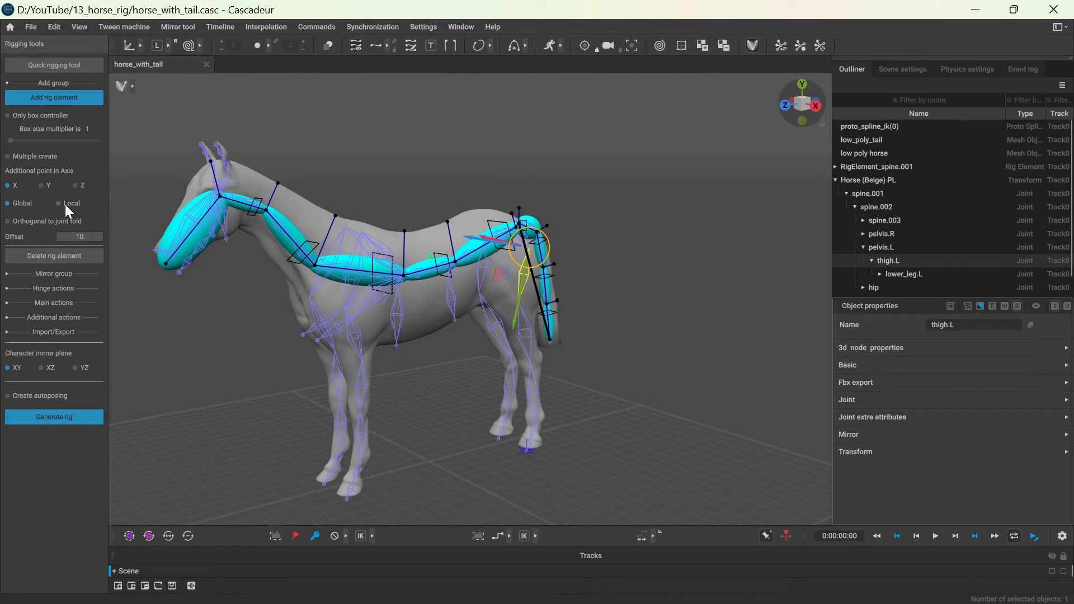
Step: Add a rig element to thigh.L with its additional point along the local X axis, and move that point behind the thigh
{"action": "left_click", "coordinate": [63, 204]}
{"action": "left_click_drag", "start_coordinate": [622, 265], "coordinate": [615, 254], "text": "alt"}
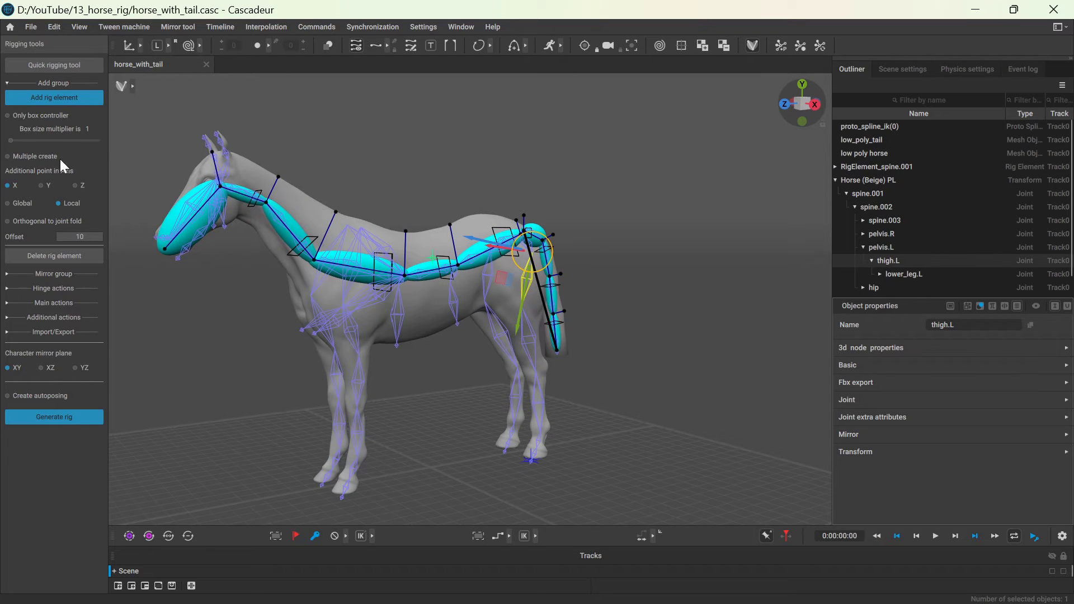
{"action": "left_click", "coordinate": [69, 102]}
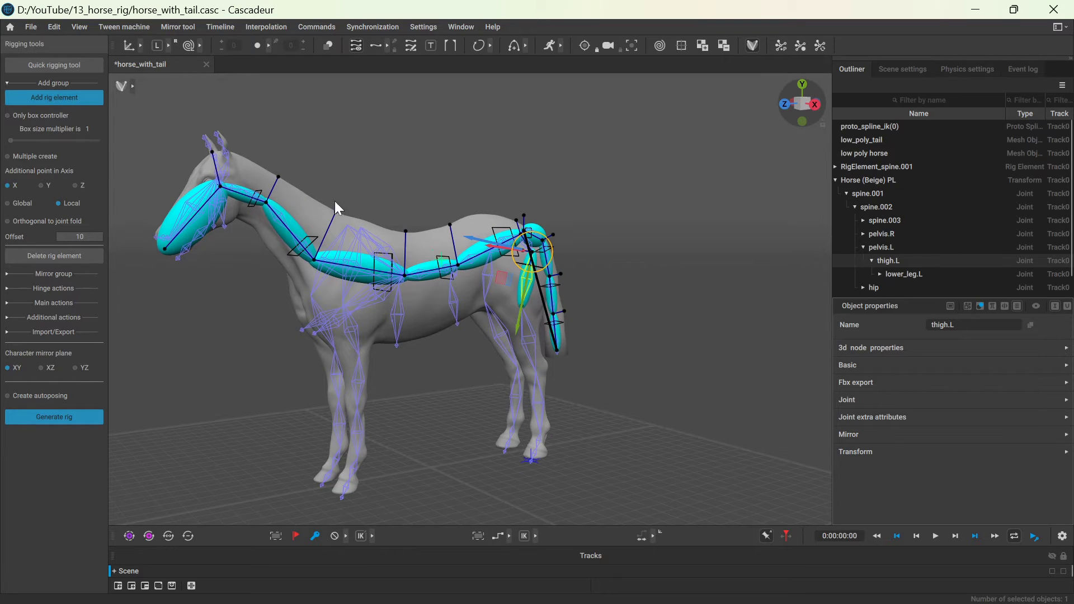
{"action": "left_click", "coordinate": [619, 270]}
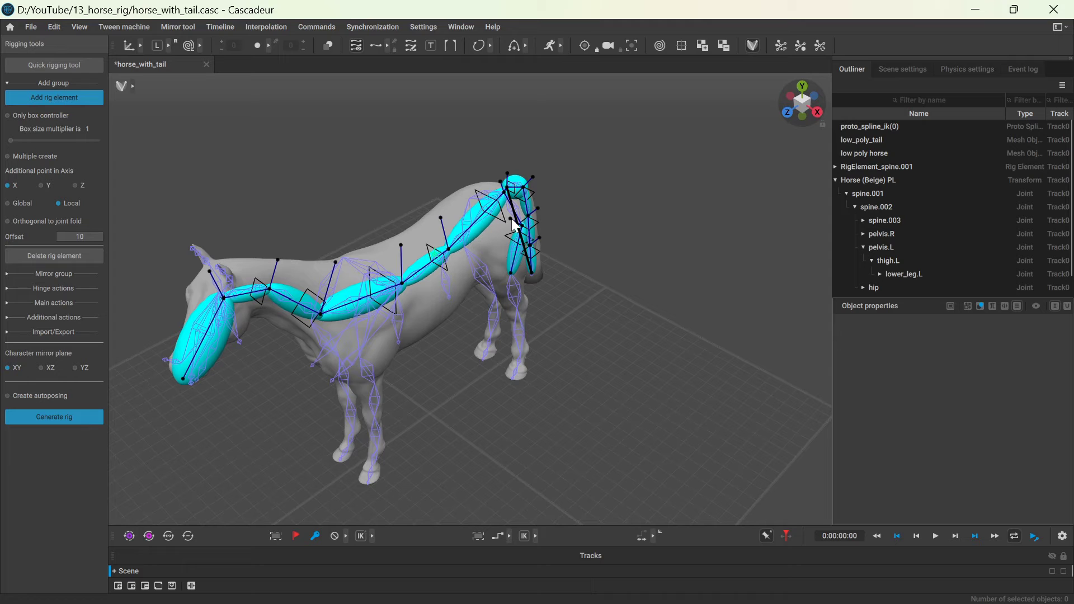
{"action": "left_click", "coordinate": [509, 218]}
{"action": "left_click_drag", "start_coordinate": [475, 199], "coordinate": [504, 217]}
Step: Add rig elements to lower_leg.L, hind_foot.L, r_toe.L and r_hoof.L together using the Multiple create option
{"action": "left_click_drag", "start_coordinate": [609, 199], "coordinate": [634, 153], "text": "alt"}
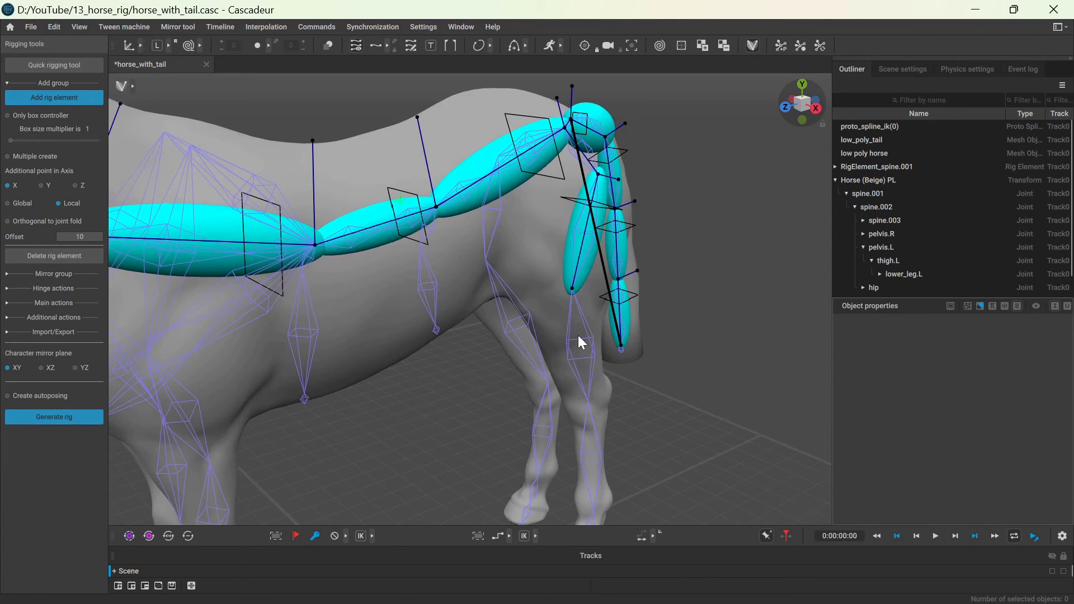
{"action": "left_click", "coordinate": [578, 334]}
{"action": "left_click_drag", "start_coordinate": [578, 334], "coordinate": [561, 361], "text": "alt"}
{"action": "left_click", "coordinate": [562, 361], "text": "shift"}
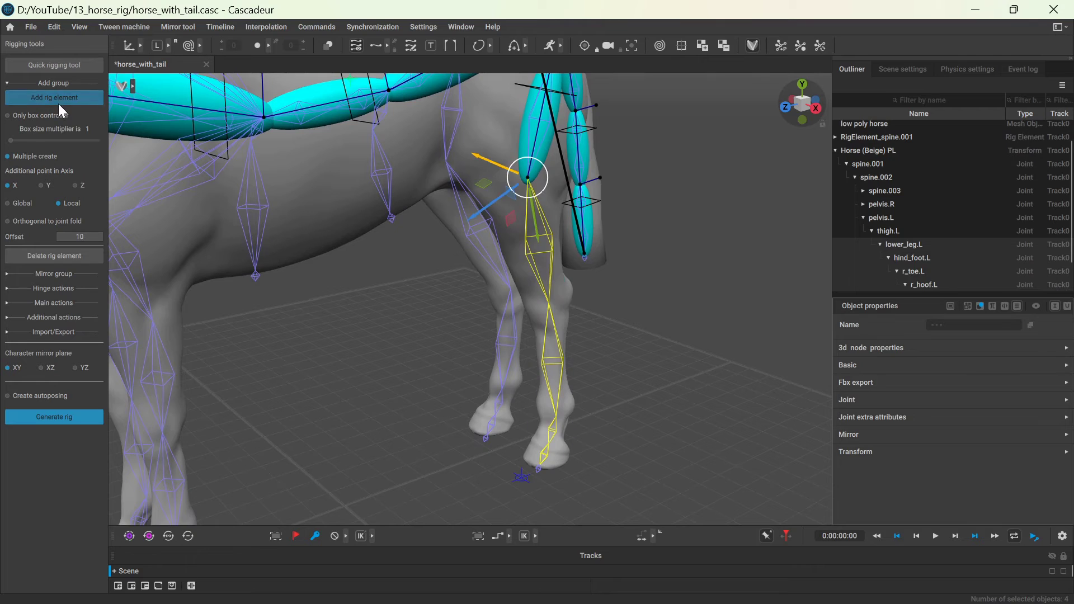
{"action": "left_click", "coordinate": [56, 102]}
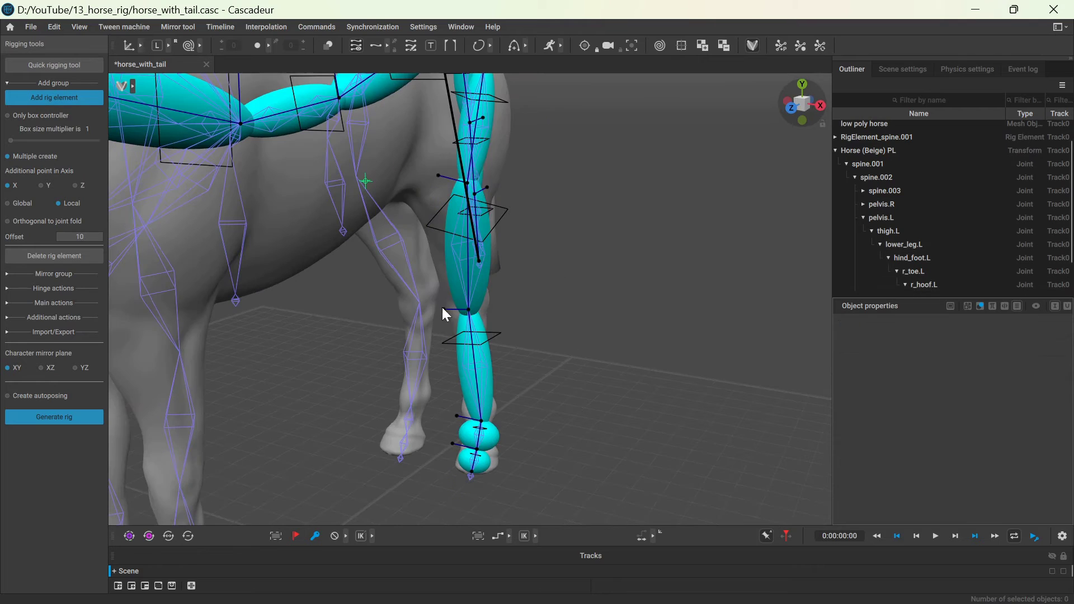
Step: Move the additional points of lower_leg.L, hind_foot.L, r_toe.L and r_hoof.L to the opposite side of the left hind leg
{"action": "left_click", "coordinate": [443, 309]}
{"action": "left_click", "coordinate": [438, 175], "text": "shift"}
{"action": "left_click", "coordinate": [437, 175]}
{"action": "left_click_drag", "start_coordinate": [402, 166], "coordinate": [483, 187]}
{"action": "left_click_drag", "start_coordinate": [659, 212], "coordinate": [783, 307], "text": "alt"}
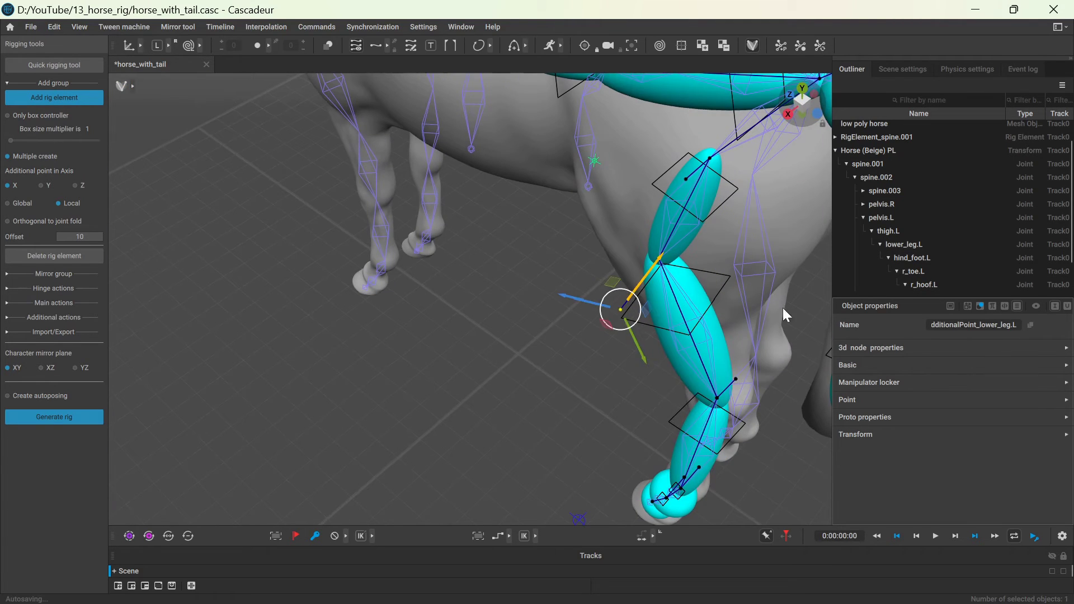
{"action": "left_click", "coordinate": [726, 388]}
{"action": "left_click_drag", "start_coordinate": [746, 366], "coordinate": [728, 385]}
{"action": "left_click", "coordinate": [693, 473]}
{"action": "left_click_drag", "start_coordinate": [712, 453], "coordinate": [697, 469]}
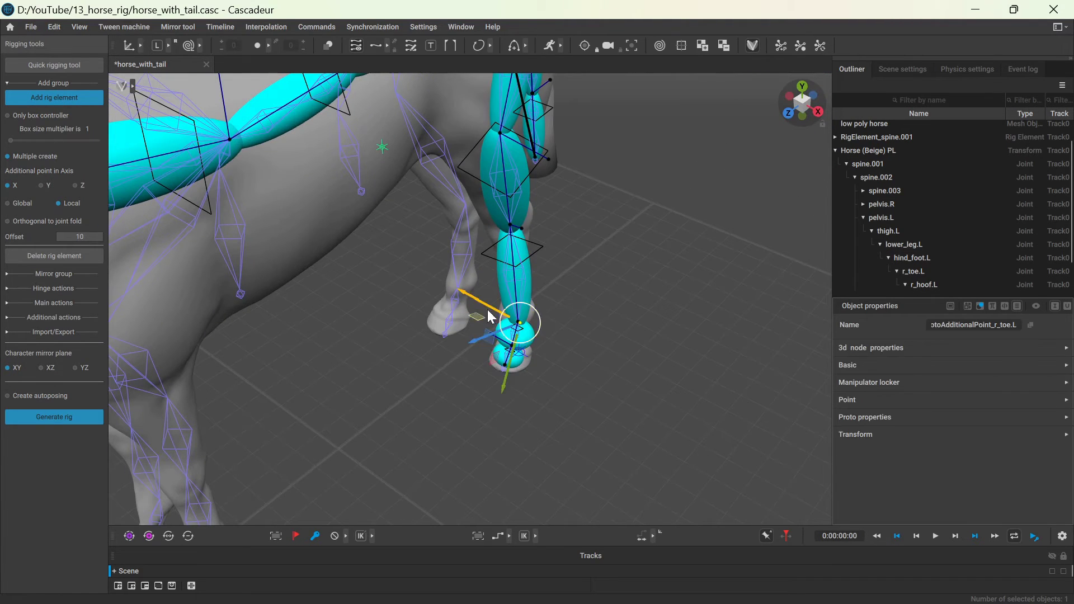
{"action": "left_click", "coordinate": [512, 345]}
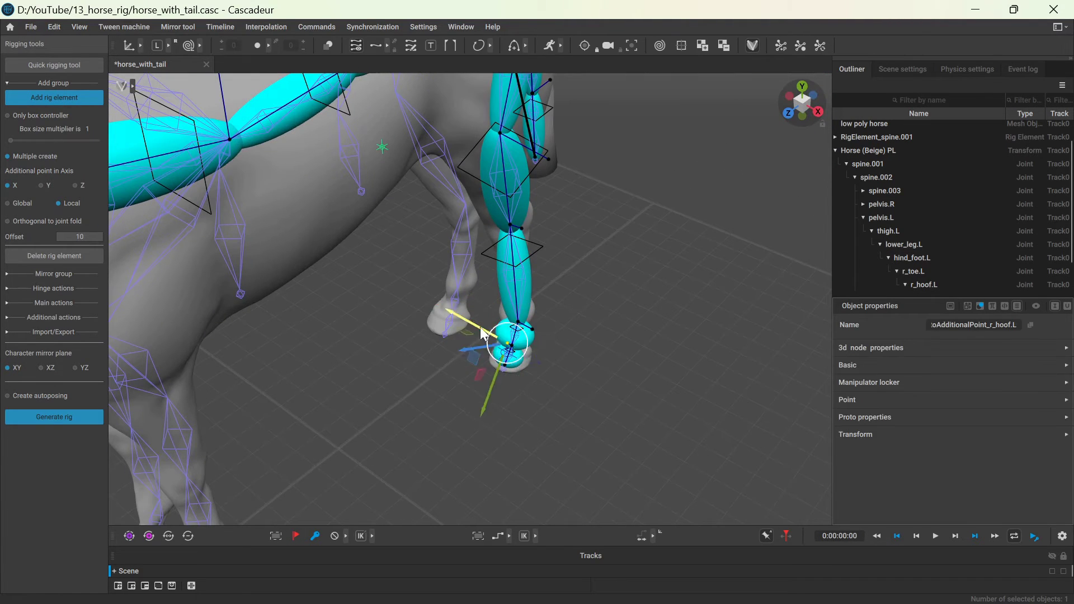
{"action": "left_click_drag", "start_coordinate": [479, 327], "coordinate": [502, 342]}
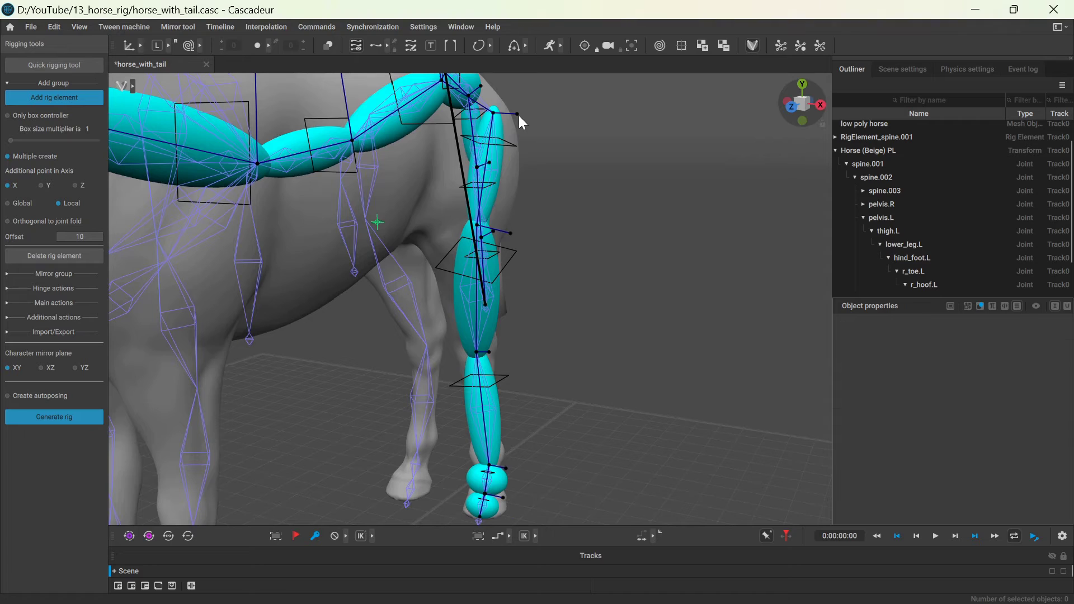
Step: Unite the additional points of thigh.L and lower_leg.L into one hinge
{"action": "left_click", "coordinate": [517, 114]}
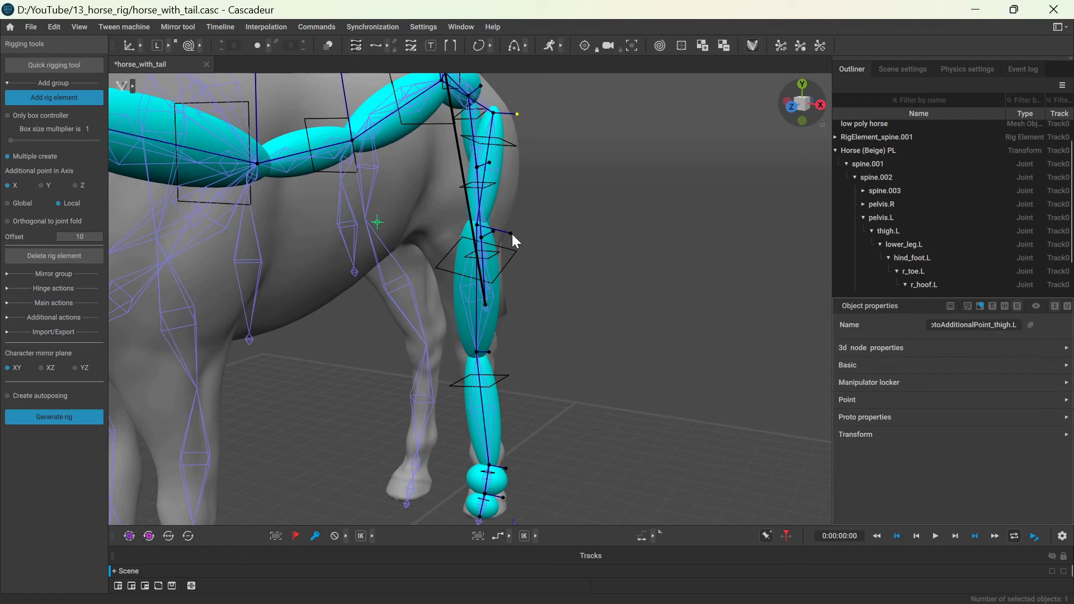
{"action": "left_click", "coordinate": [511, 233], "text": "shift"}
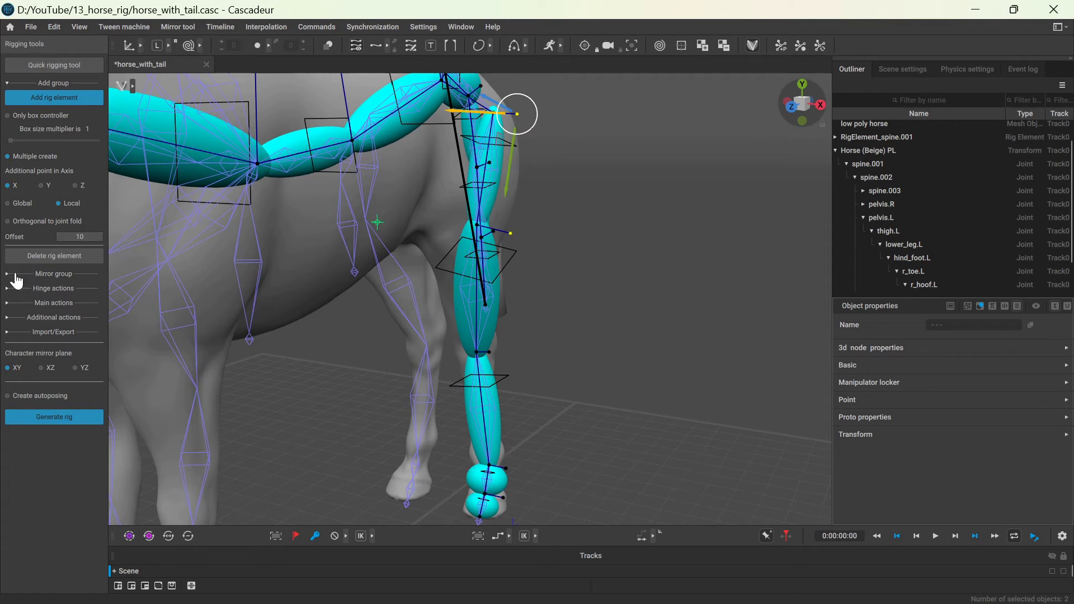
{"action": "left_click", "coordinate": [8, 288]}
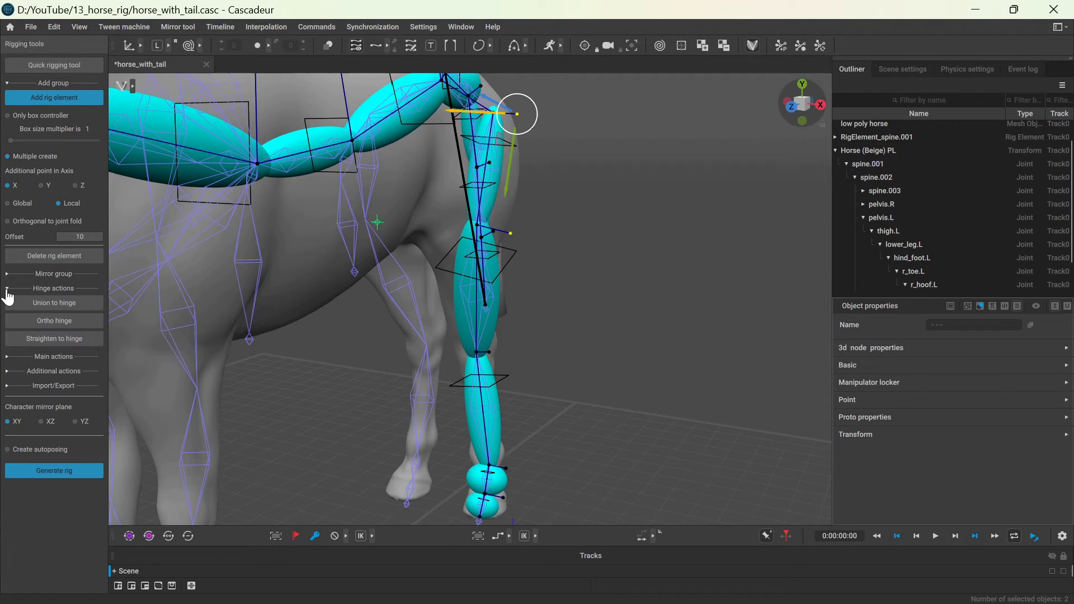
{"action": "left_click", "coordinate": [59, 303]}
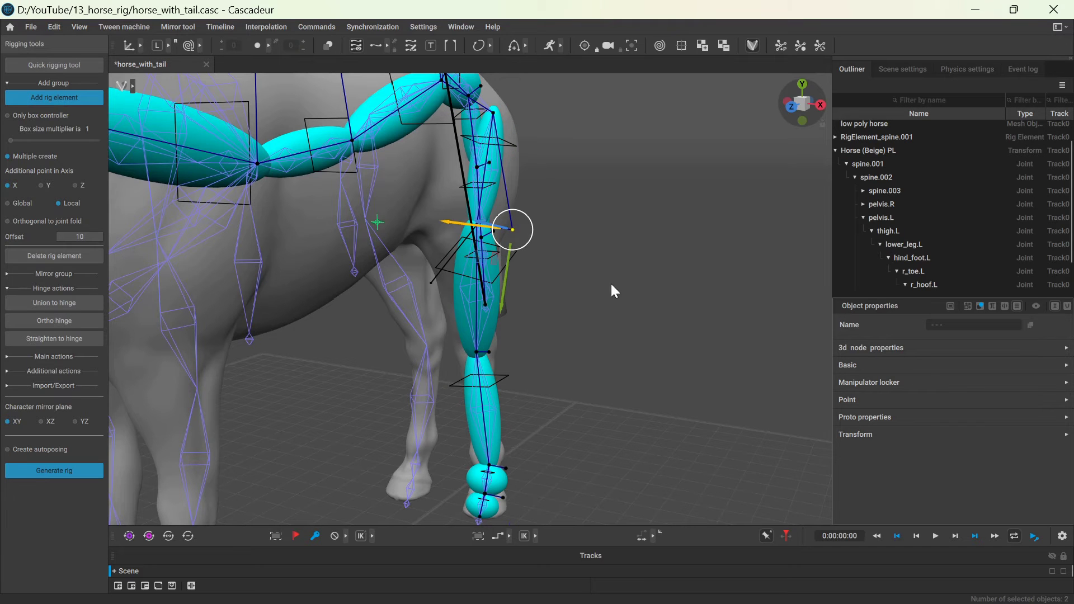
Step: Set the direction controller distance in the hinge settings of lower_leg.L to 50, and select the additional point of hind_foot.L
{"action": "right_click_drag", "start_coordinate": [611, 287], "coordinate": [508, 306]}
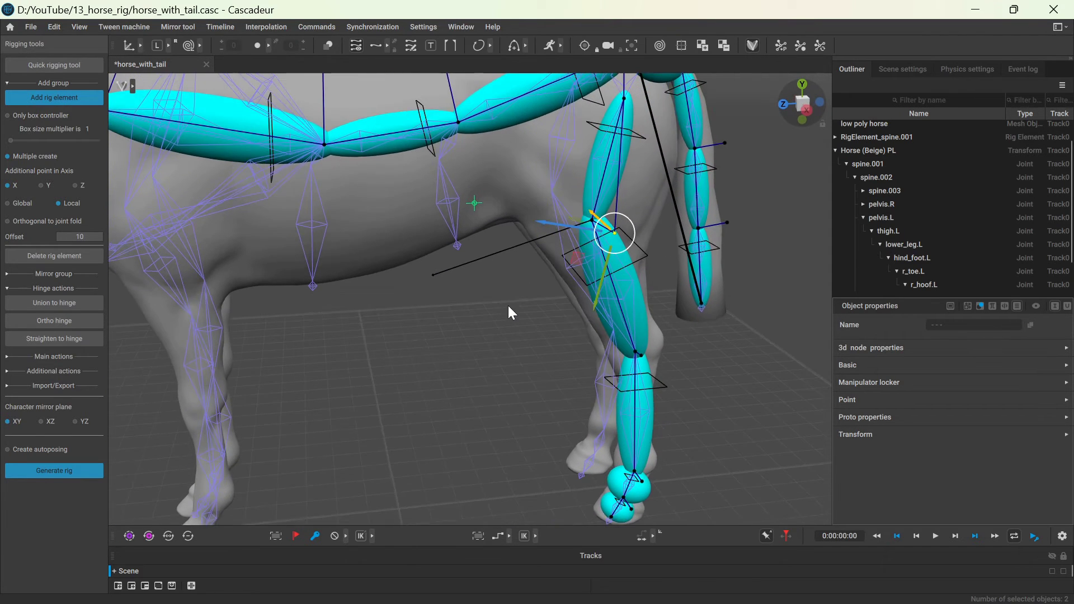
{"action": "left_click", "coordinate": [582, 226]}
{"action": "left_click", "coordinate": [897, 384]}
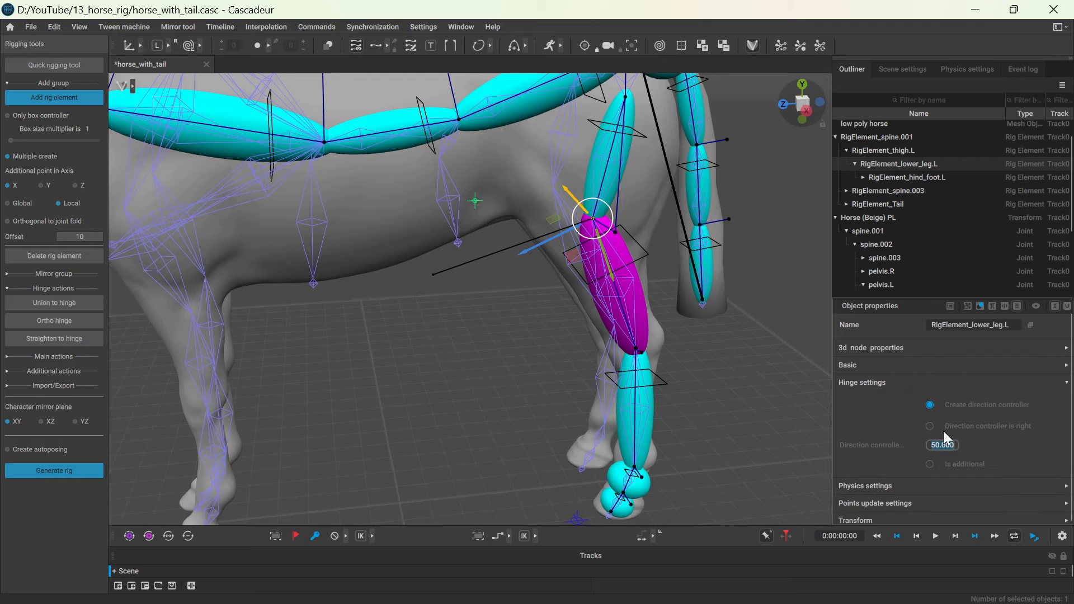
{"action": "type", "text": "80"}
{"action": "key", "text": "Return"}
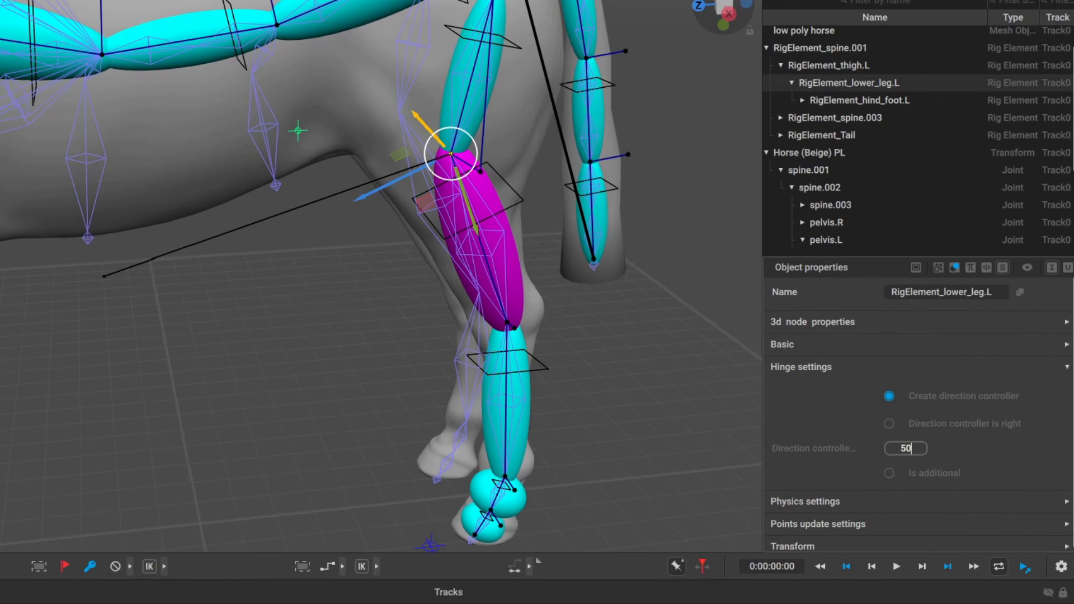
{"action": "key", "text": "Return"}
{"action": "left_click", "coordinate": [514, 328]}
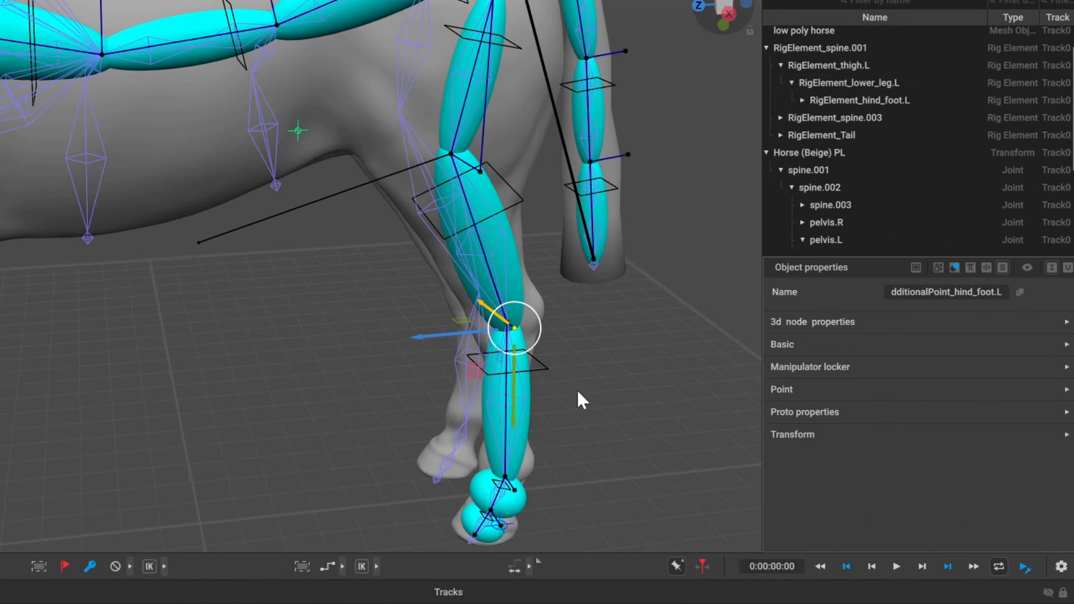
{"action": "left_click", "coordinate": [527, 384]}
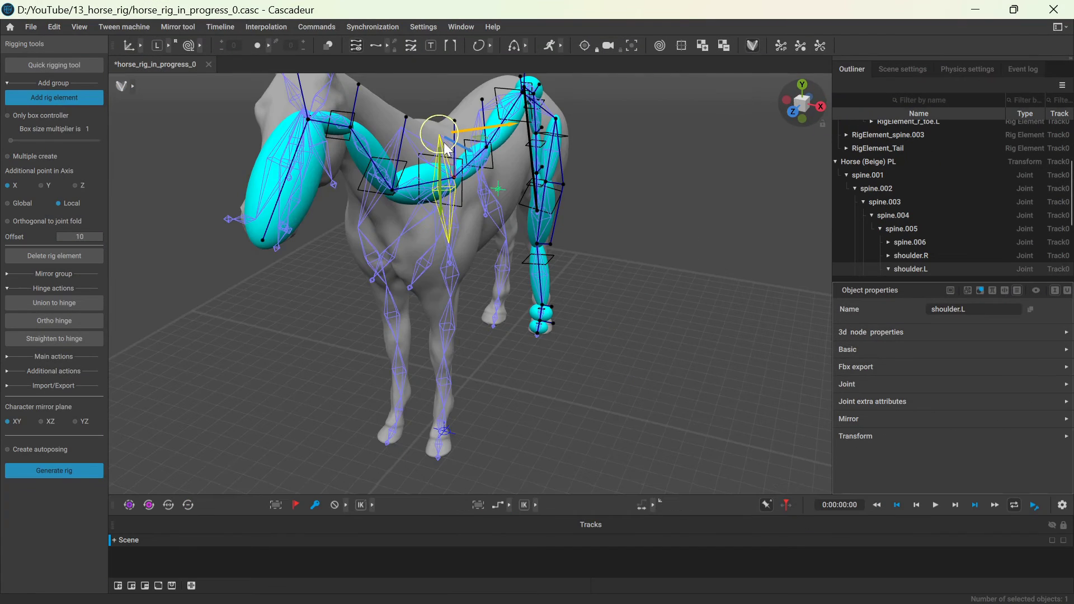
Step: Add a rig element to shoulder.L, and use Multiple create to add rig elements from upper_arm.L down to f_hoof.L
{"action": "left_click", "coordinate": [445, 146]}
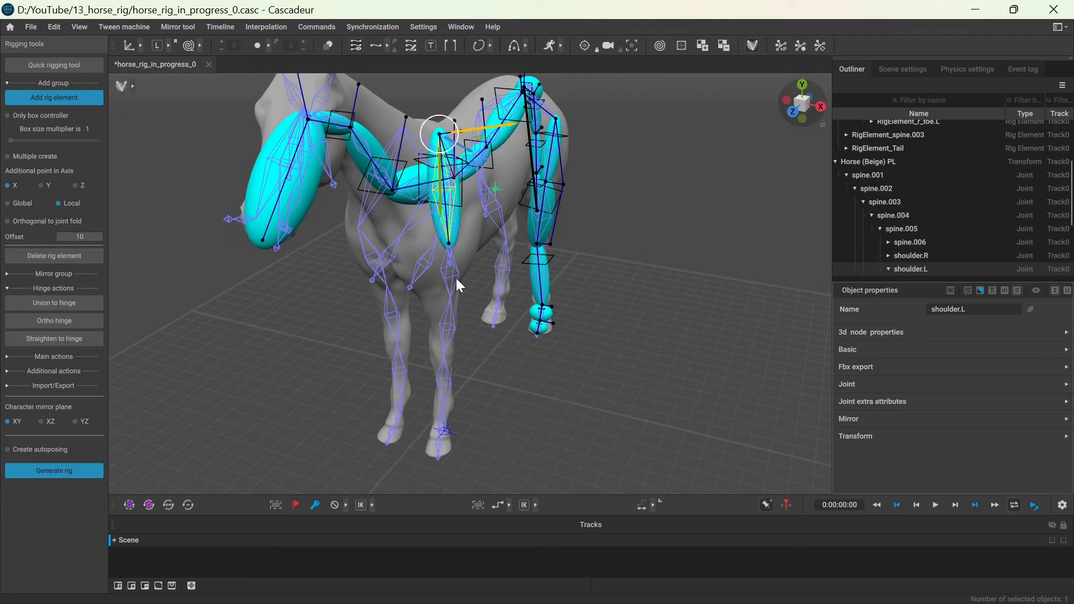
{"action": "left_click", "coordinate": [456, 280]}
{"action": "left_click", "coordinate": [441, 438], "text": "shift"}
{"action": "left_click", "coordinate": [442, 420], "text": "shift"}
{"action": "left_click", "coordinate": [445, 380], "text": "shift"}
{"action": "left_click", "coordinate": [448, 334], "text": "shift"}
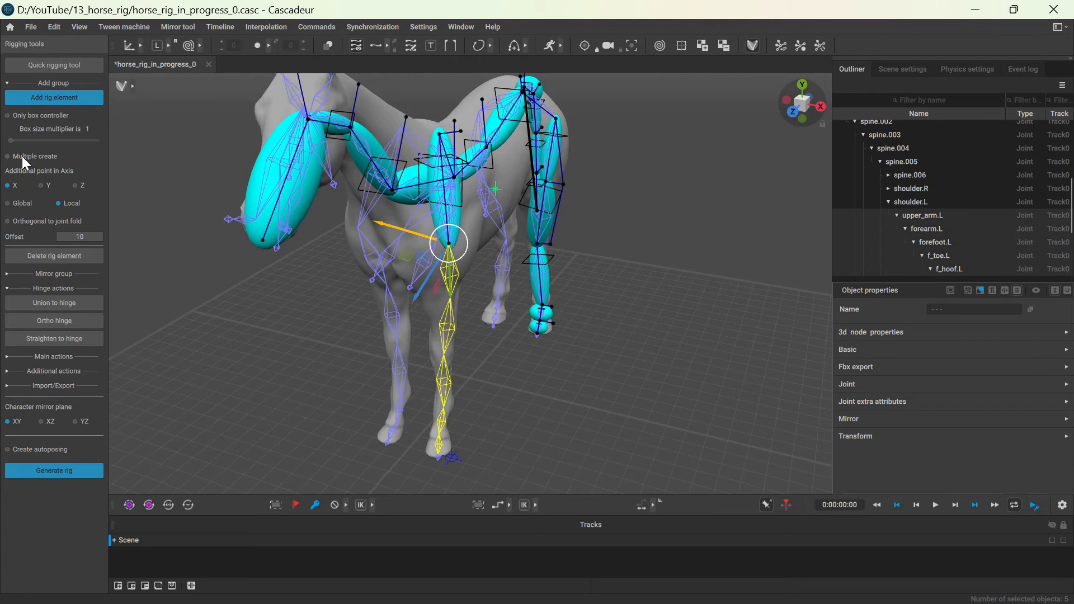
{"action": "left_click", "coordinate": [22, 156]}
{"action": "left_click", "coordinate": [58, 102]}
Step: Move the additional points of the left front leg, from f_hoof.L up to upper_arm.L, to the opposite side of the leg
{"action": "left_click", "coordinate": [529, 415]}
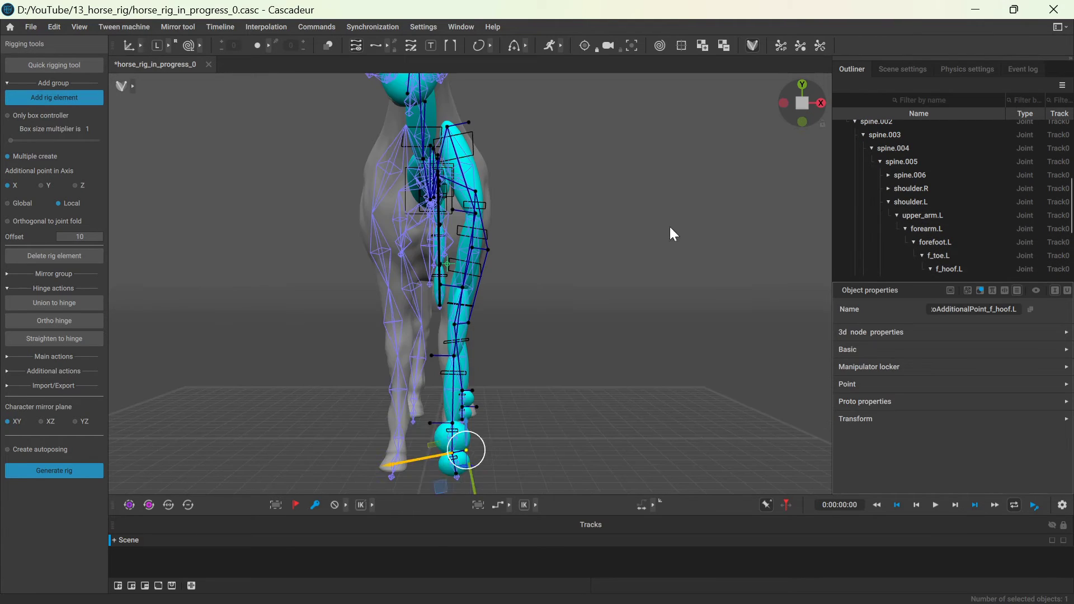
{"action": "left_click", "coordinate": [465, 423]}
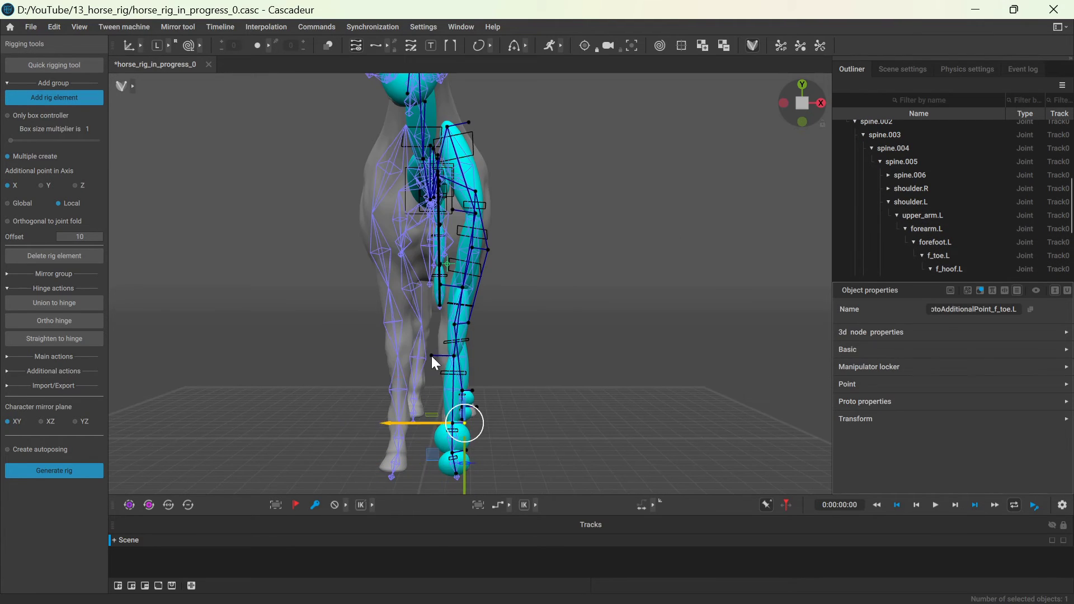
{"action": "left_click_drag", "start_coordinate": [431, 356], "coordinate": [470, 356]}
{"action": "scroll", "coordinate": [570, 328], "scroll_direction": "up", "scroll_amount": 3}
{"action": "left_click", "coordinate": [400, 285]}
{"action": "left_click_drag", "start_coordinate": [364, 284], "coordinate": [448, 288]}
{"action": "left_click", "coordinate": [427, 107]}
{"action": "left_click_drag", "start_coordinate": [391, 104], "coordinate": [498, 116]}
{"action": "scroll", "coordinate": [596, 274], "scroll_direction": "down", "scroll_amount": 1}
{"action": "left_click_drag", "start_coordinate": [596, 273], "coordinate": [411, 359], "text": "alt"}
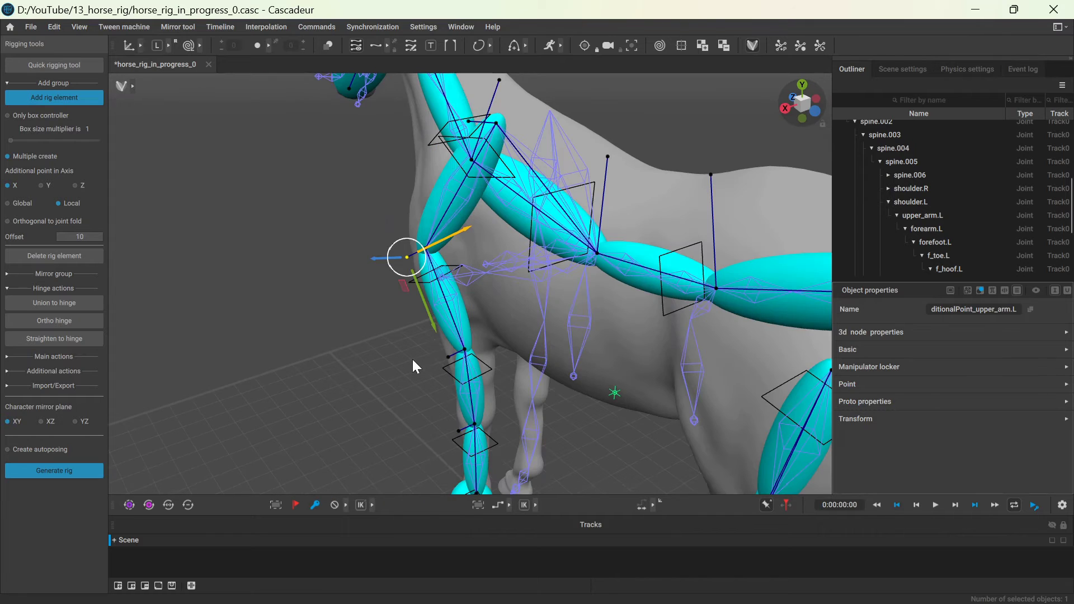
Step: Unite the additional points of upper_arm.L and forearm.L into a hinge, and mark the forefoot.L hinge as additional
{"action": "left_click", "coordinate": [447, 357], "text": "shift"}
{"action": "right_click_drag", "start_coordinate": [280, 362], "coordinate": [162, 237]}
{"action": "left_click", "coordinate": [82, 302]}
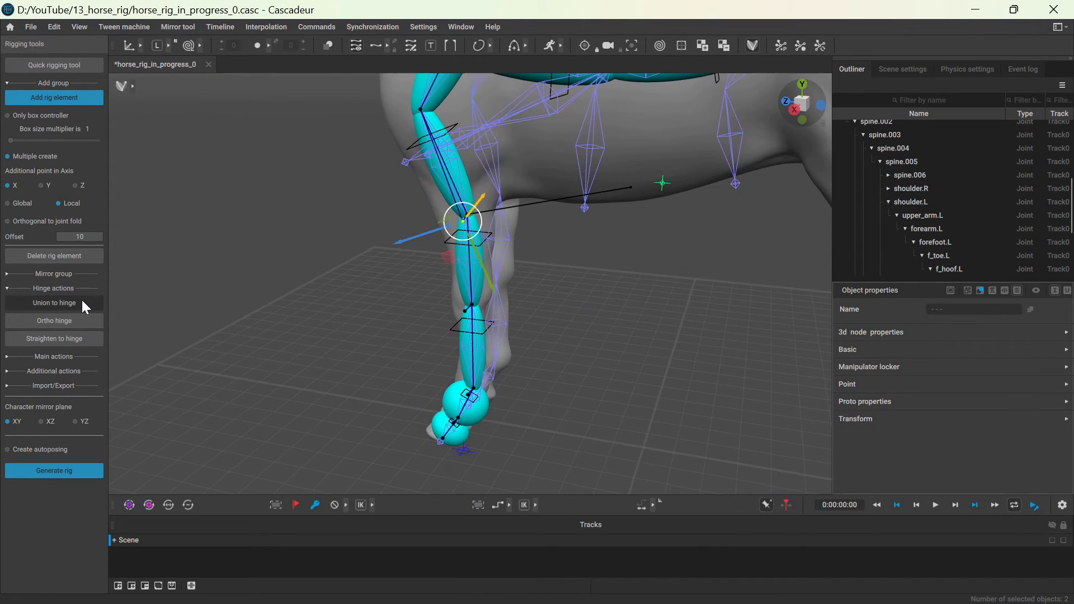
{"action": "left_click", "coordinate": [492, 313]}
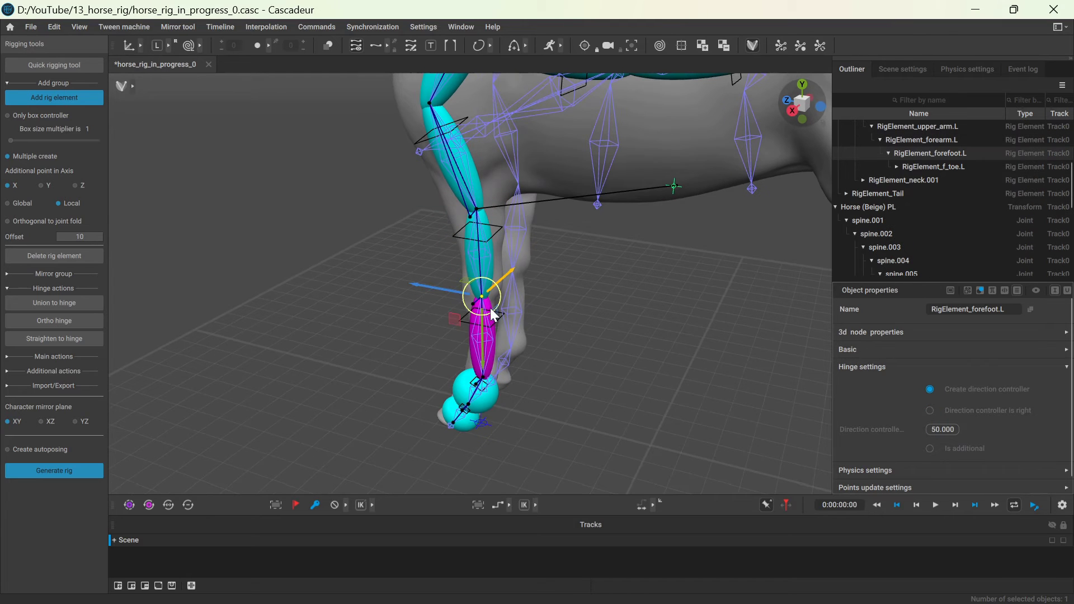
{"action": "left_click", "coordinate": [929, 448]}
Step: Move the end point of the left front hoof up along its bone to ground level, about 0.04 in global Y
{"action": "right_click_drag", "start_coordinate": [800, 397], "coordinate": [399, 339]}
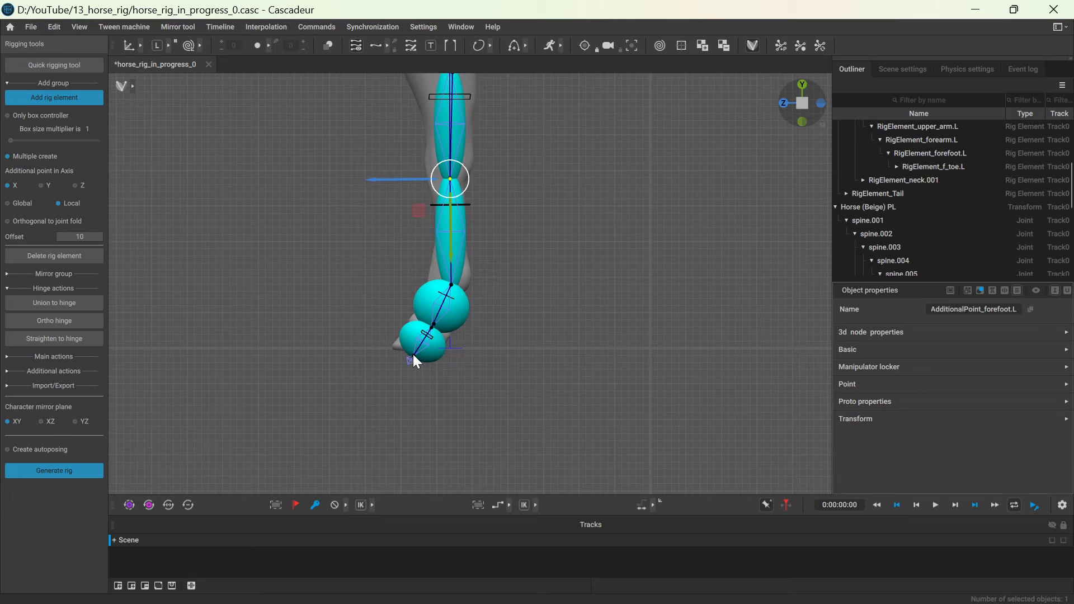
{"action": "left_click", "coordinate": [412, 355]}
{"action": "left_click", "coordinate": [864, 419]}
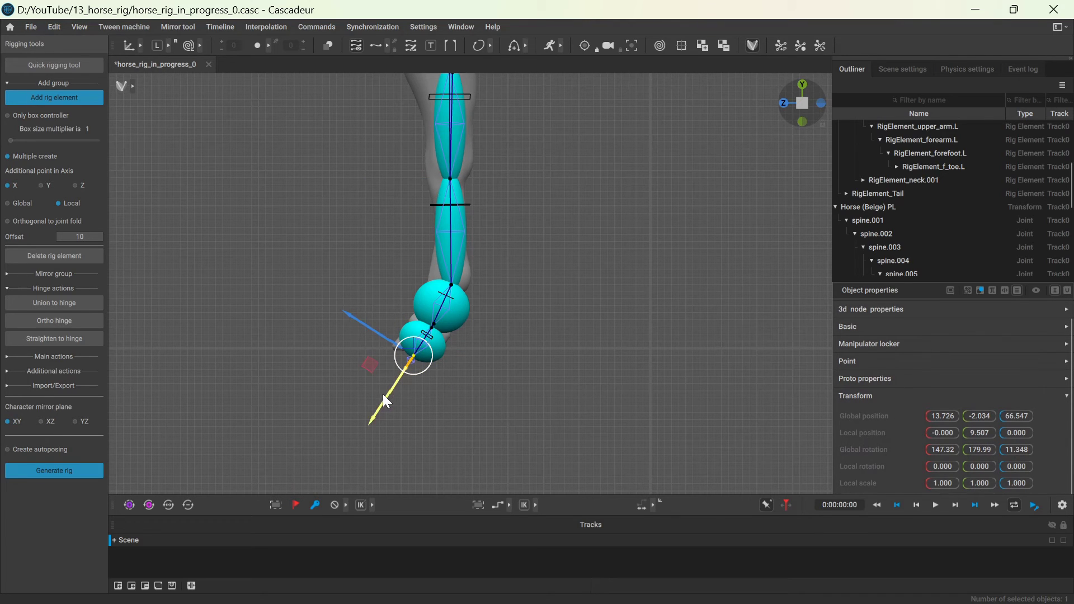
{"action": "left_click_drag", "start_coordinate": [382, 394], "coordinate": [391, 387]}
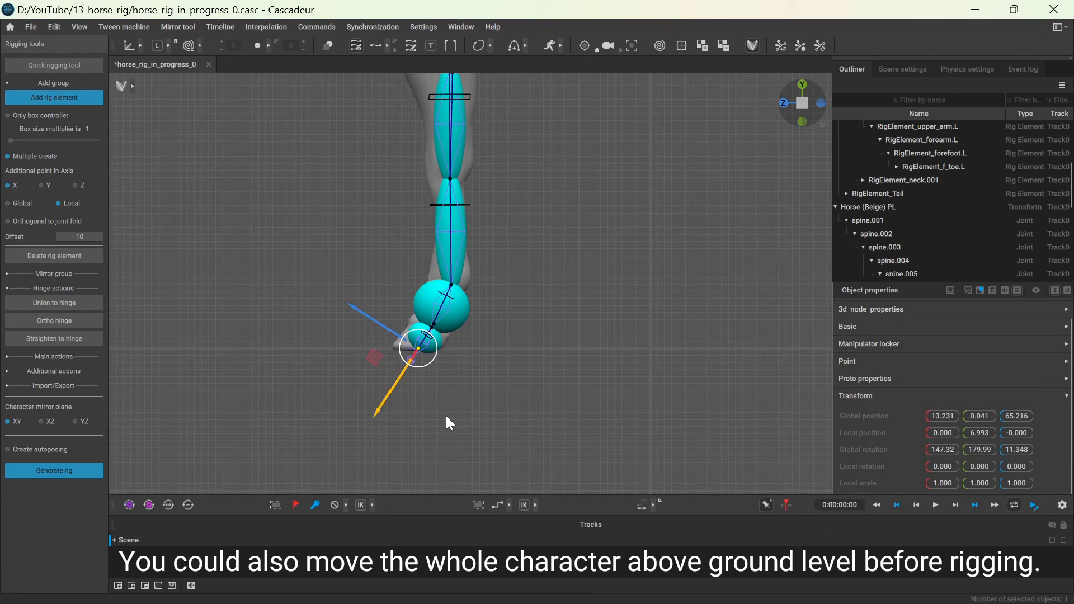
Step: Move the direction point of r_hoof.L up along its bone to ground level, about 0.006 in global Y
{"action": "left_click", "coordinate": [536, 411]}
{"action": "middle_click_drag", "start_coordinate": [535, 411], "coordinate": [131, 316]}
{"action": "left_click", "coordinate": [466, 284]}
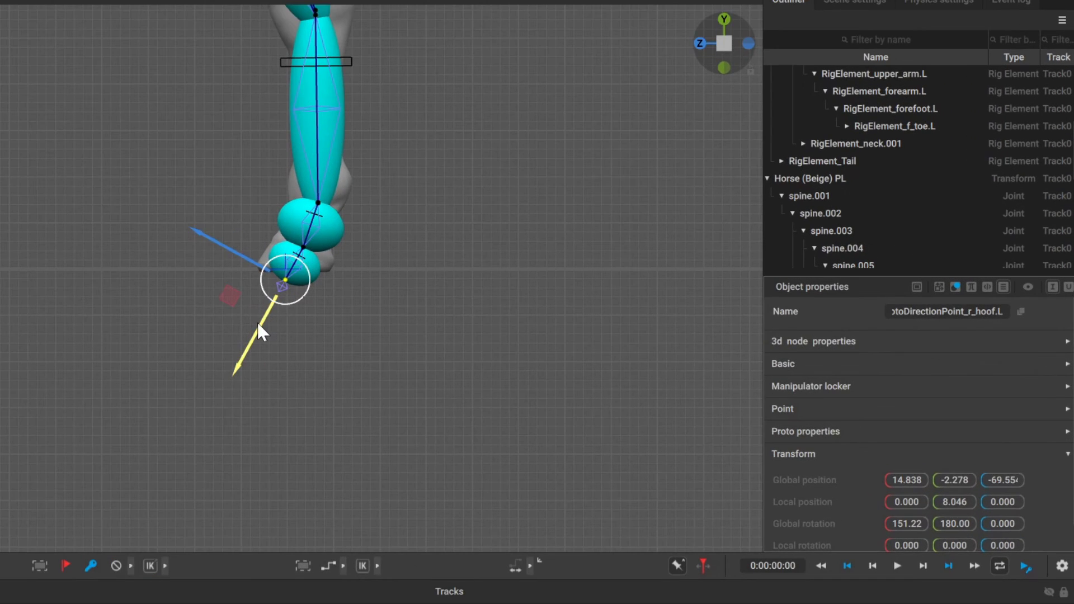
{"action": "left_click_drag", "start_coordinate": [258, 324], "coordinate": [293, 310]}
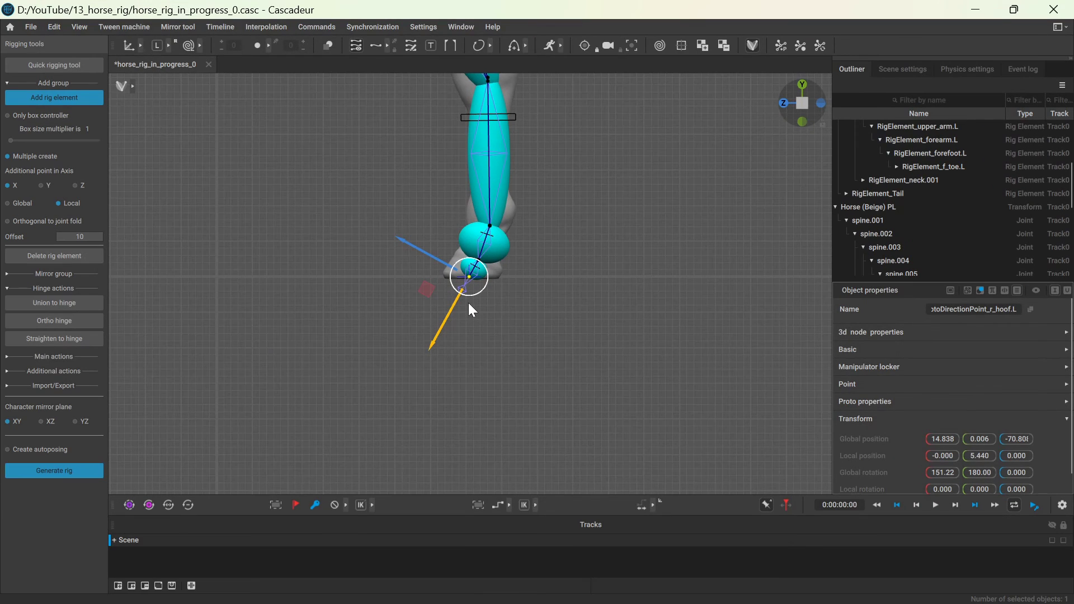
{"action": "left_click", "coordinate": [516, 347]}
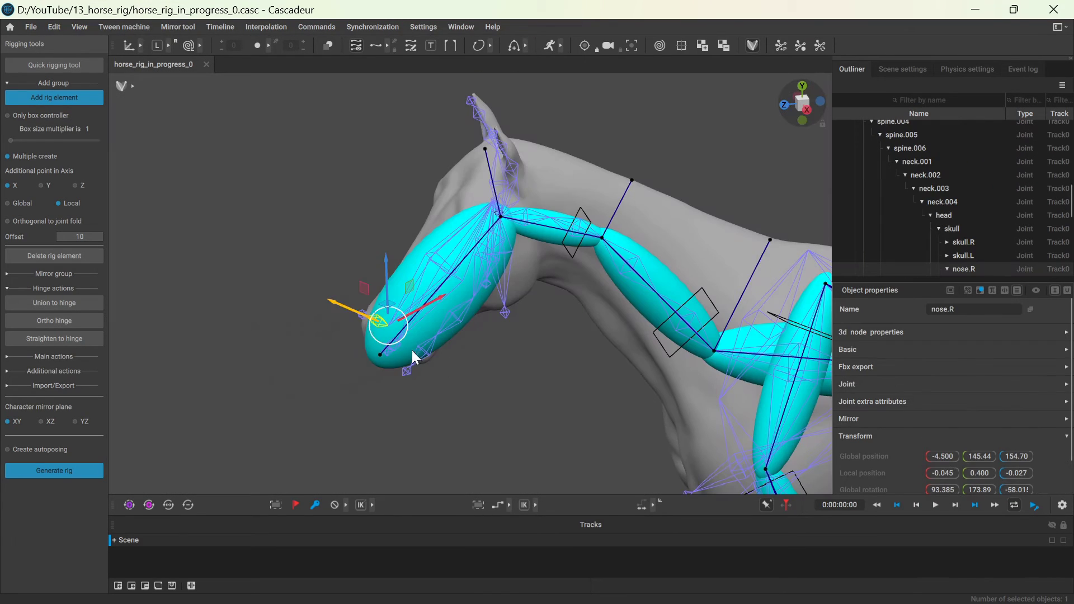
Step: Add rig elements with only box controllers to nose.R, nose.L, jaw, jaw.001, ear.R and ear.L, and select the ear.R box
{"action": "left_click", "coordinate": [426, 357], "text": "shift"}
{"action": "left_click", "coordinate": [459, 318], "text": "shift"}
{"action": "left_click", "coordinate": [462, 321], "text": "shift"}
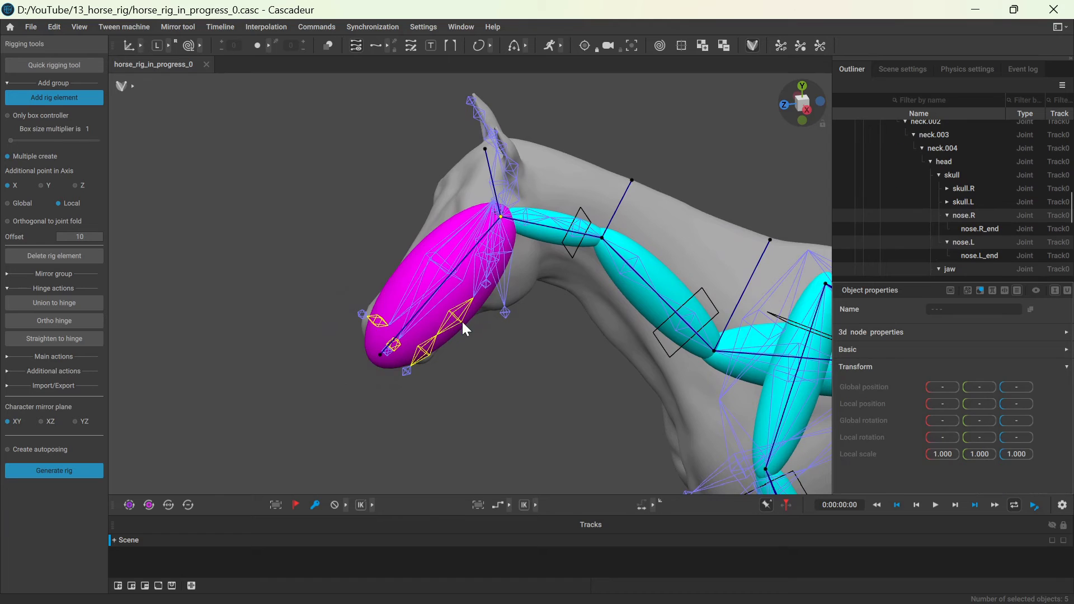
{"action": "left_click", "coordinate": [462, 321], "text": "shift"}
{"action": "left_click_drag", "start_coordinate": [494, 189], "coordinate": [555, 178], "text": "alt"}
{"action": "middle_click_drag", "start_coordinate": [556, 178], "coordinate": [495, 249], "text": "alt"}
{"action": "left_click_drag", "start_coordinate": [495, 250], "coordinate": [595, 236], "text": "alt"}
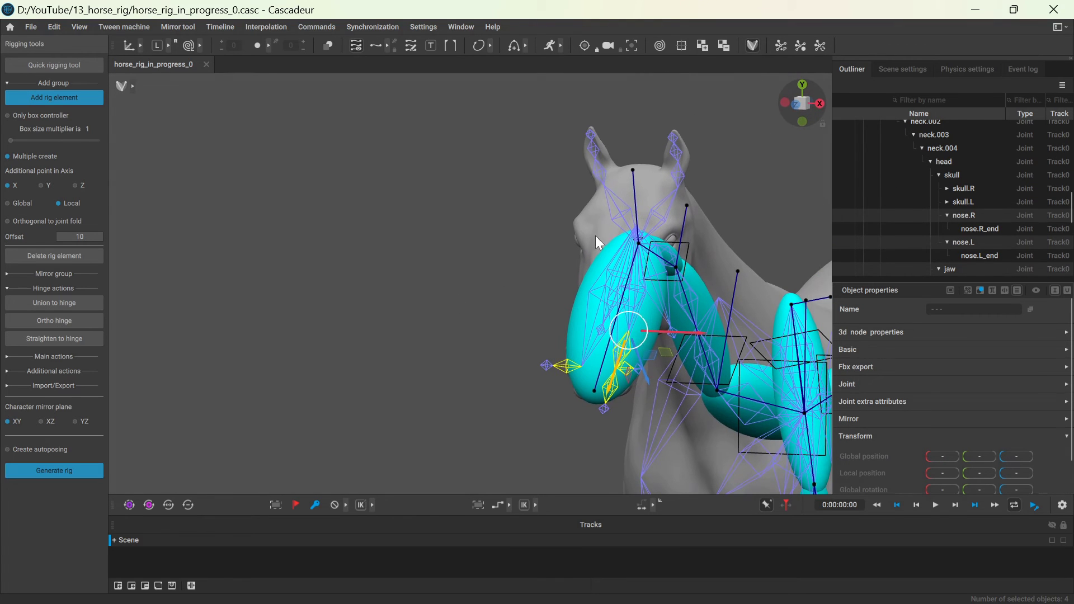
{"action": "left_click", "coordinate": [599, 173], "text": "shift"}
{"action": "left_click", "coordinate": [675, 178], "text": "shift"}
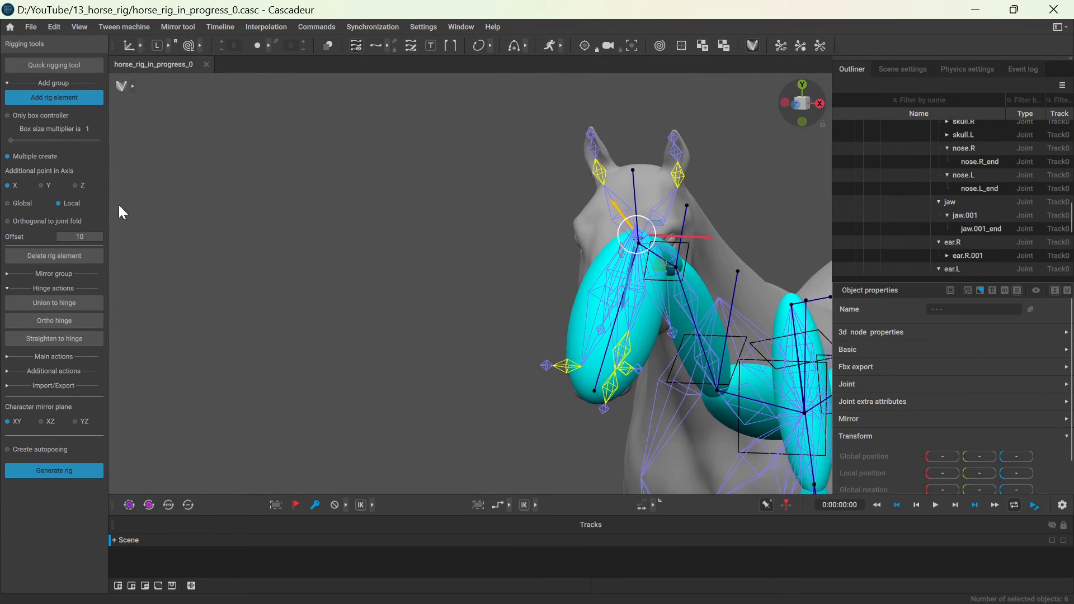
{"action": "left_click", "coordinate": [26, 117]}
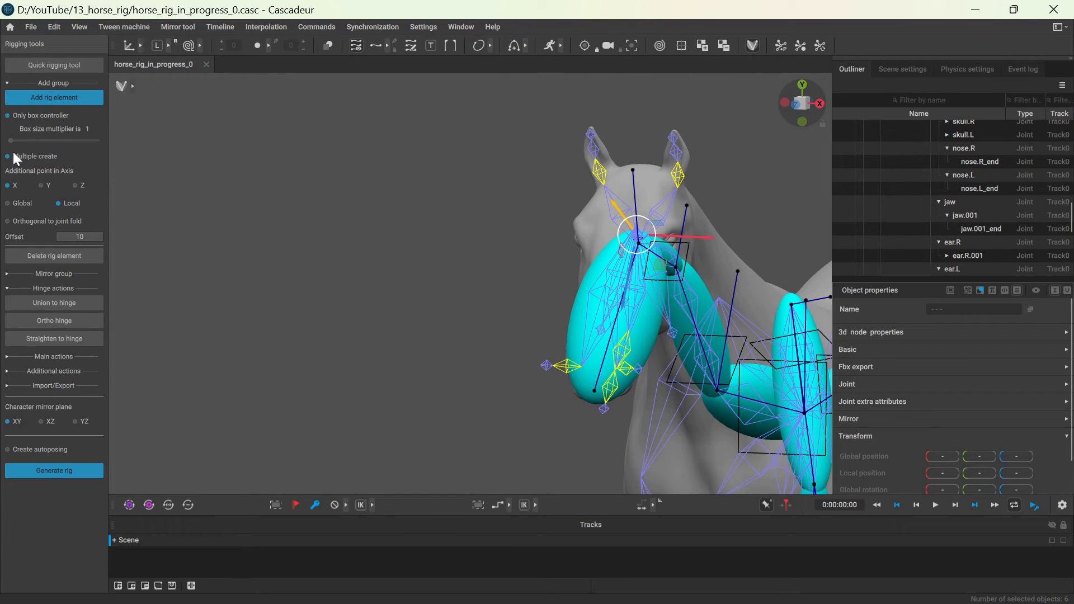
{"action": "left_click", "coordinate": [59, 99]}
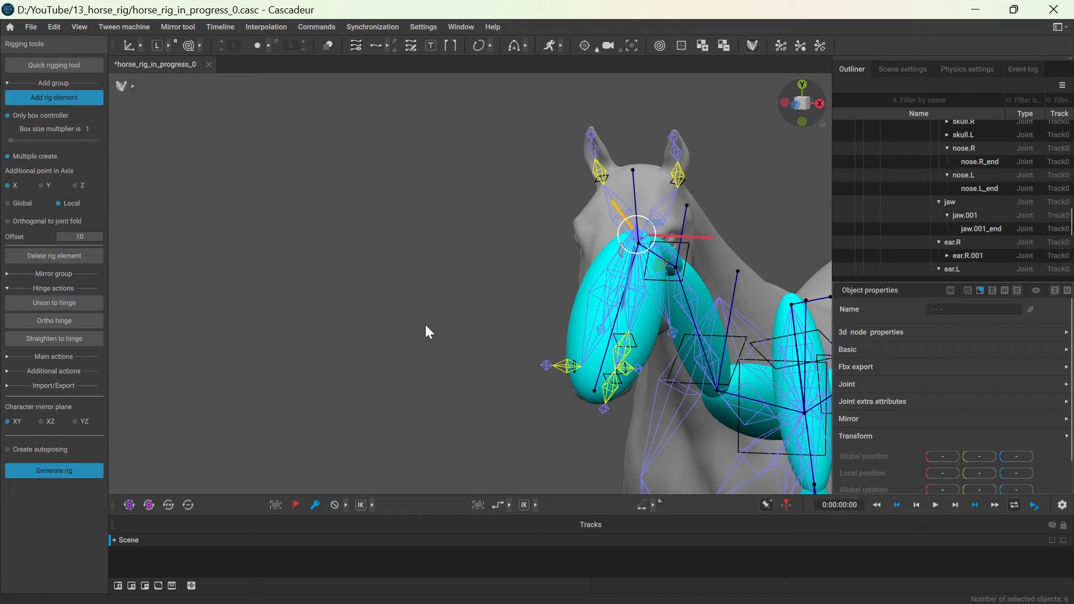
{"action": "left_click", "coordinate": [595, 180]}
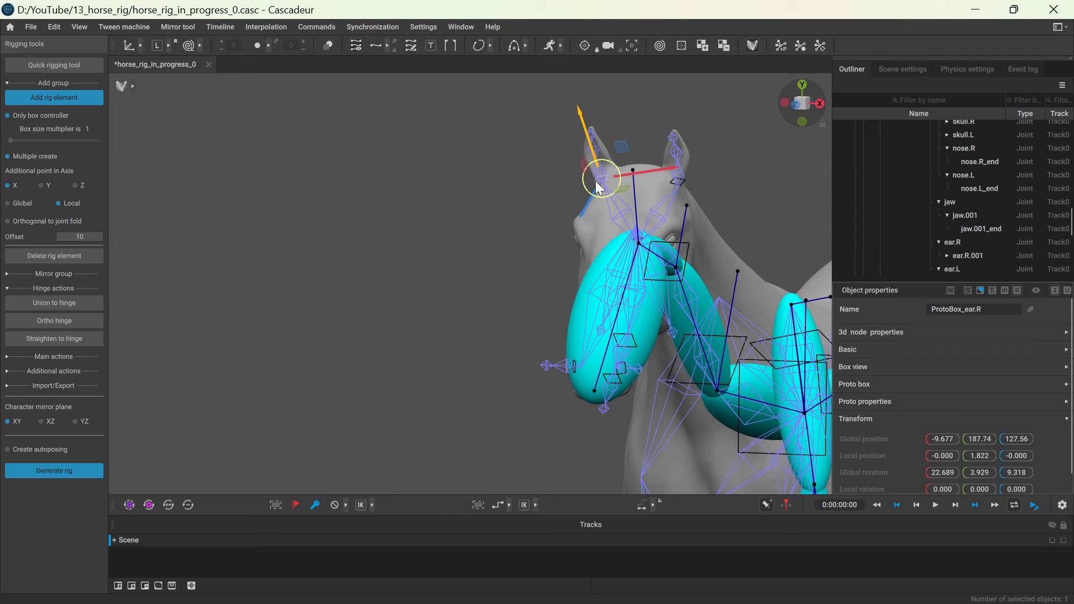
Step: Set the Y size of the ear.R box controller to 15 so it covers the ear
{"action": "key", "text": "r"}
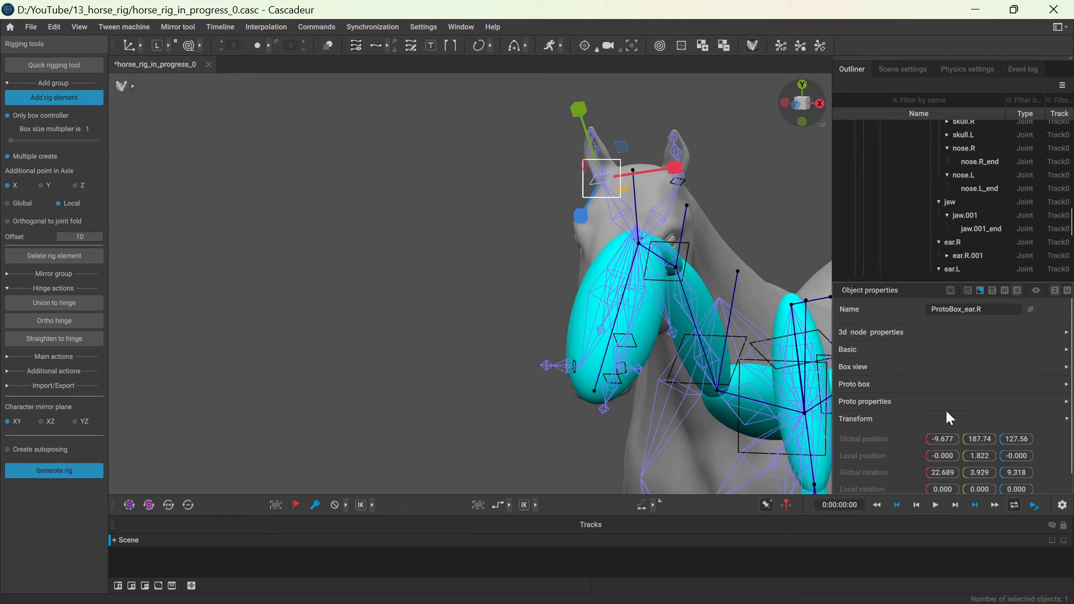
{"action": "left_click", "coordinate": [864, 367]}
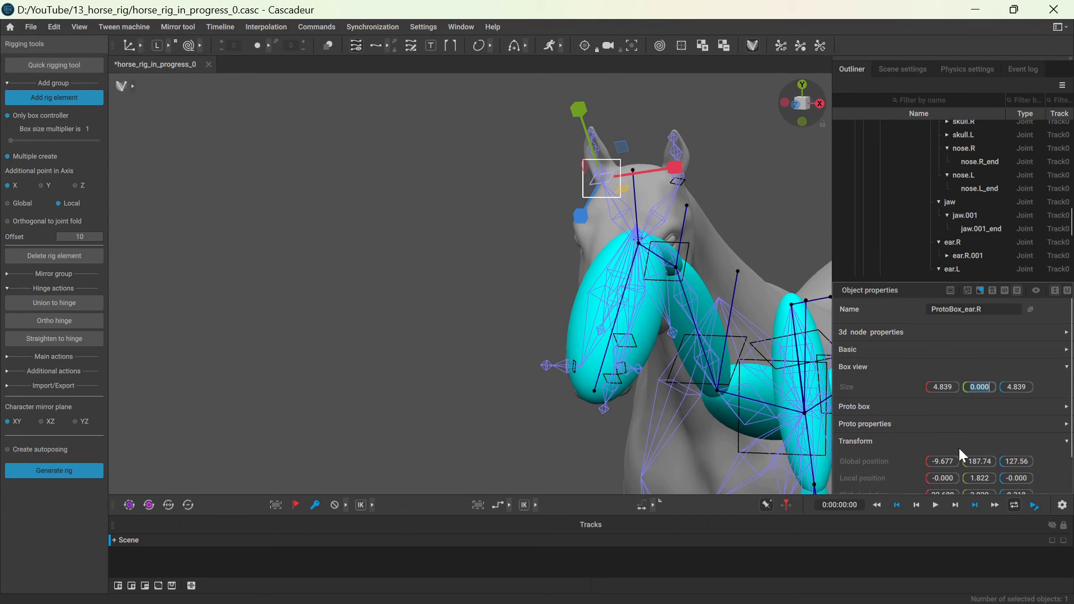
{"action": "type", "text": "15"}
{"action": "key", "text": "Return"}
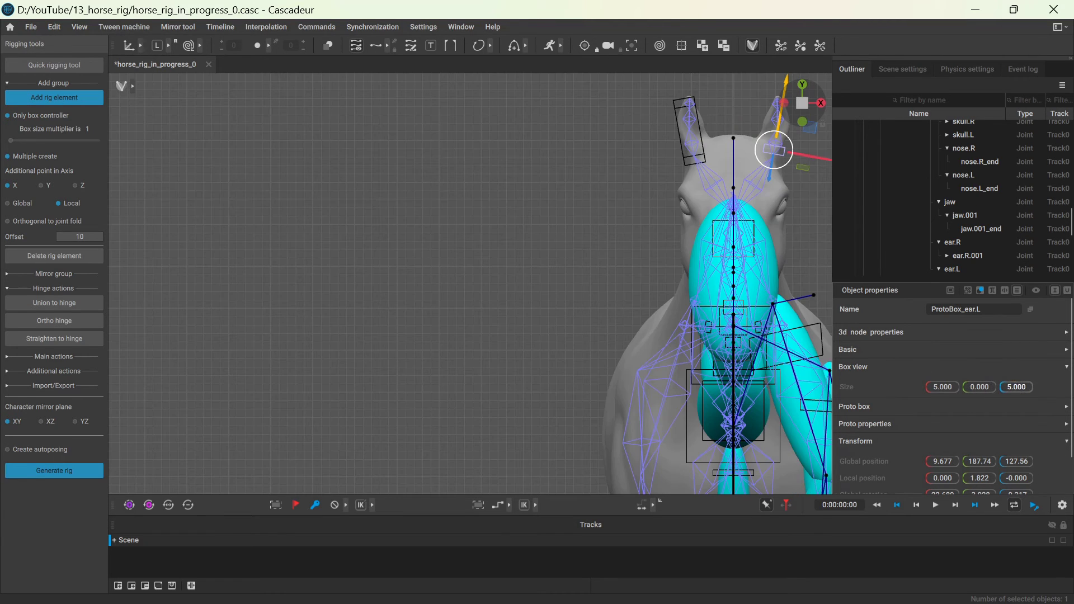
Step: Set the Y size of the ear.L box controller to 15 and move the box up along the ear
{"action": "left_click", "coordinate": [979, 386]}
{"action": "type", "text": "15"}
{"action": "key", "text": "Return"}
{"action": "left_click", "coordinate": [685, 162]}
{"action": "left_click", "coordinate": [778, 182]}
{"action": "left_click_drag", "start_coordinate": [781, 123], "coordinate": [784, 105]}
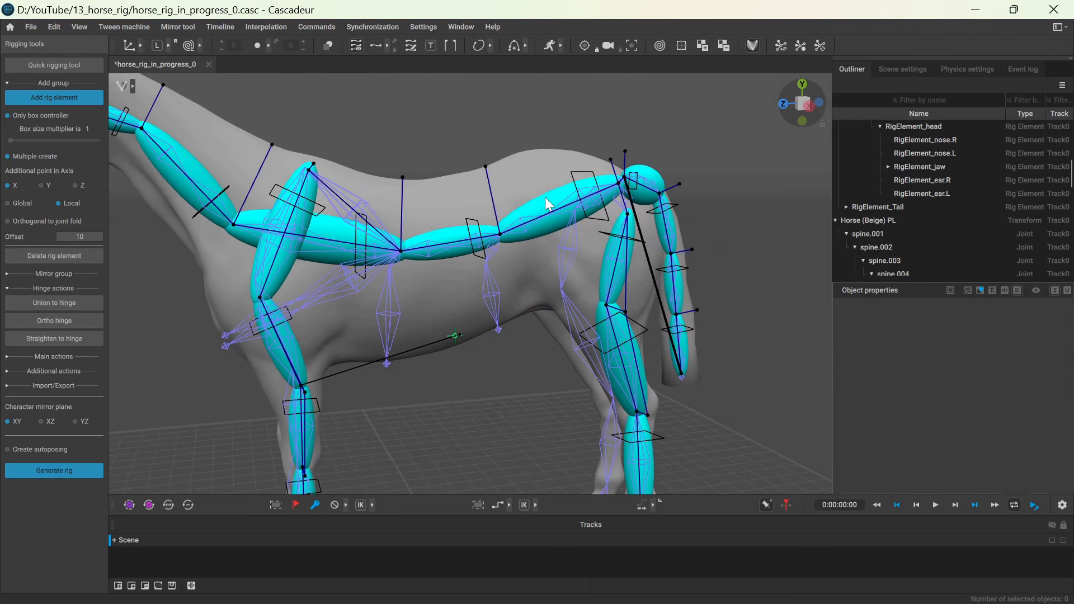
Step: Set the physics mass of the spine.001 rig element to 120 and its rigid body width to 21
{"action": "left_click", "coordinate": [544, 196]}
{"action": "left_click", "coordinate": [868, 410]}
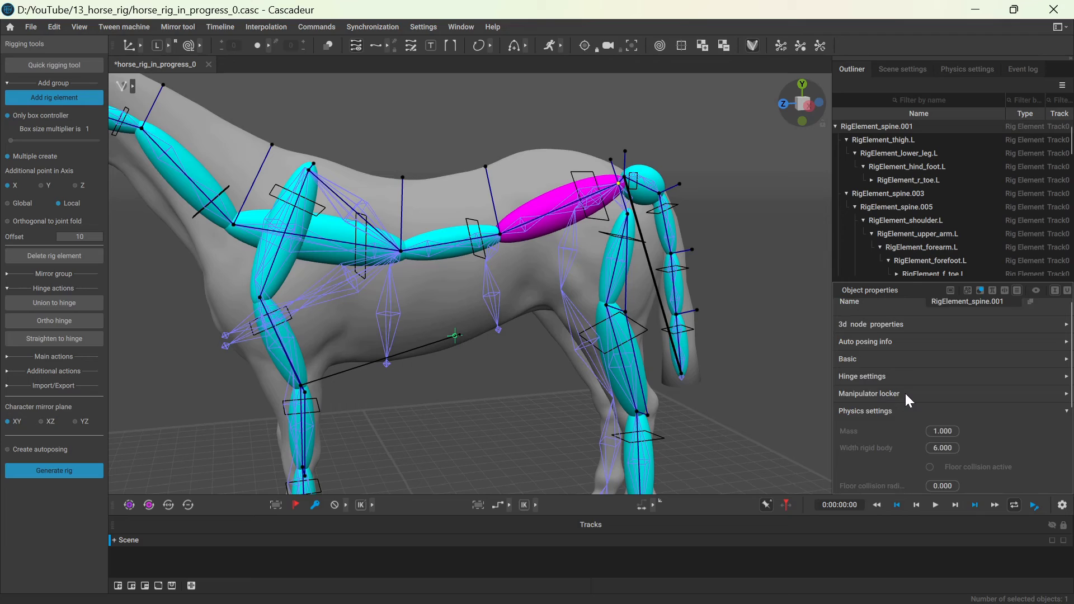
{"action": "scroll", "coordinate": [895, 402], "scroll_direction": "down", "scroll_amount": 2}
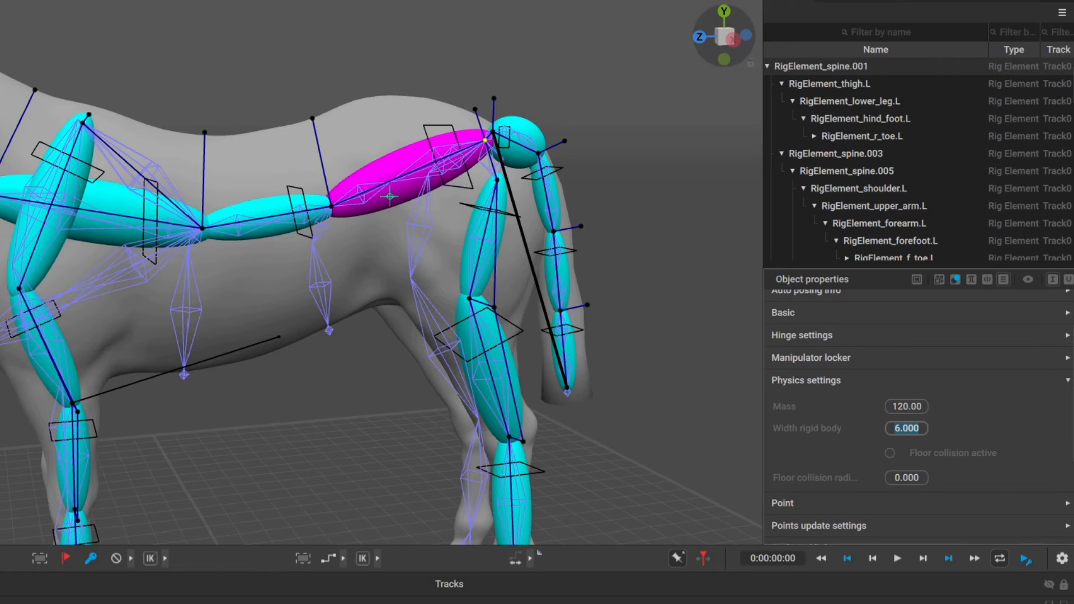
{"action": "key", "text": "Return"}
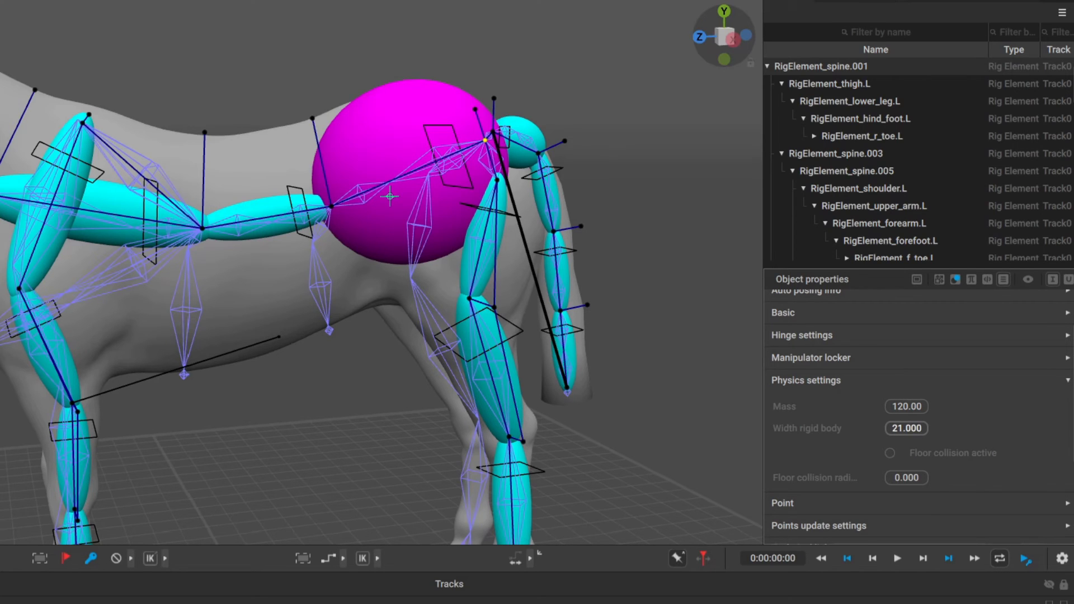
Step: Set the physics mass of the spine.003 rig element to 80 and its rigid body width to 28
{"action": "left_click", "coordinate": [270, 208]}
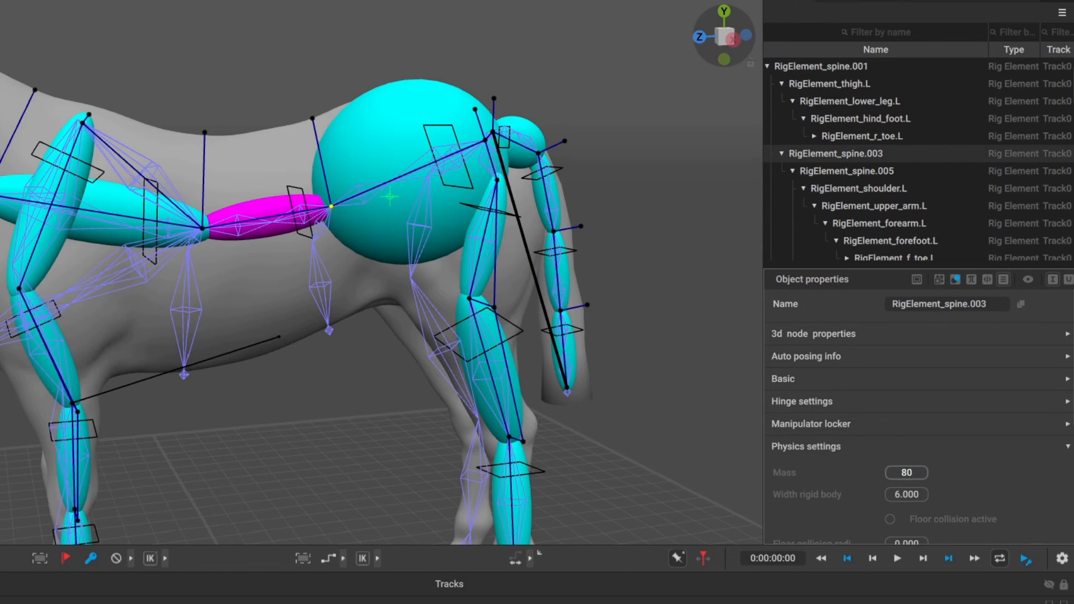
{"action": "left_click", "coordinate": [912, 493]}
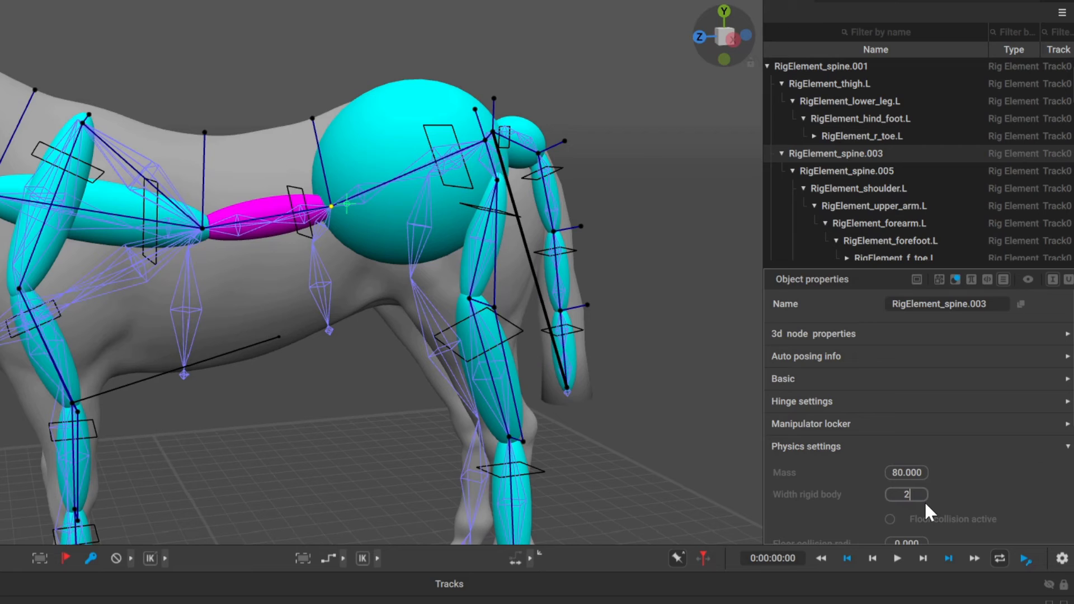
{"action": "type", "text": "28"}
{"action": "key", "text": "Return"}
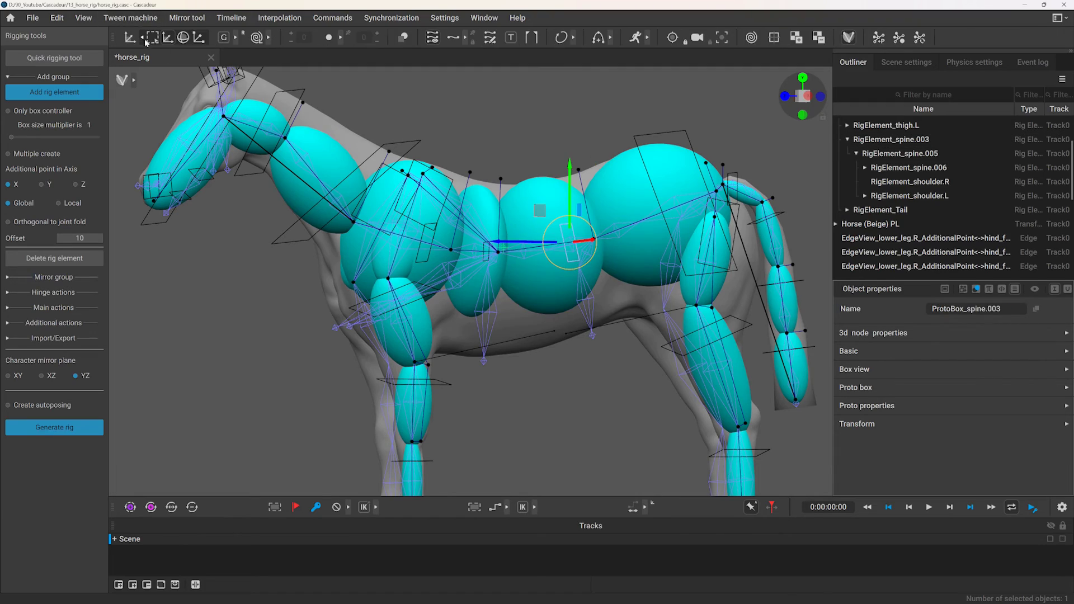
Step: Scale up the spine.003 box controller in local axes until it extends beyond the rigid body at the horse's belly
{"action": "left_click", "coordinate": [198, 37]}
{"action": "left_click", "coordinate": [236, 38]}
{"action": "left_click", "coordinate": [260, 38]}
{"action": "left_click_drag", "start_coordinate": [585, 268], "coordinate": [569, 373]}
{"action": "left_click", "coordinate": [569, 374]}
{"action": "scroll", "coordinate": [471, 280], "scroll_direction": "up", "scroll_amount": 3}
Step: Scale up the spine.005 box controller until it extends beyond the rigid body behind the shoulder
{"action": "left_click", "coordinate": [495, 222]}
{"action": "left_click", "coordinate": [492, 223]}
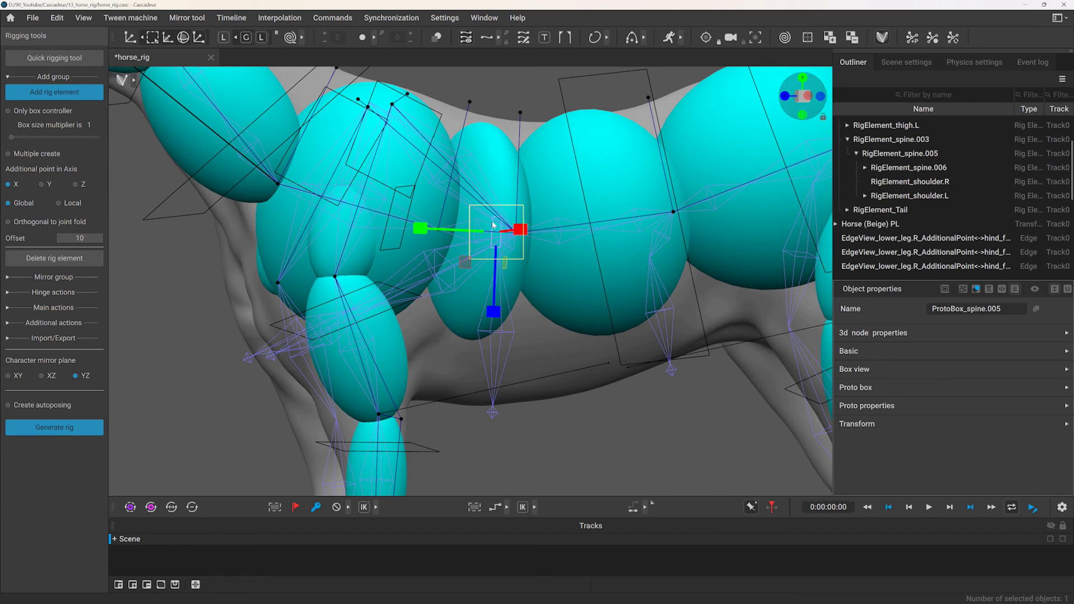
{"action": "left_click_drag", "start_coordinate": [520, 258], "coordinate": [806, 580]}
{"action": "left_click", "coordinate": [532, 373]}
{"action": "scroll", "coordinate": [531, 373], "scroll_direction": "down", "scroll_amount": 3}
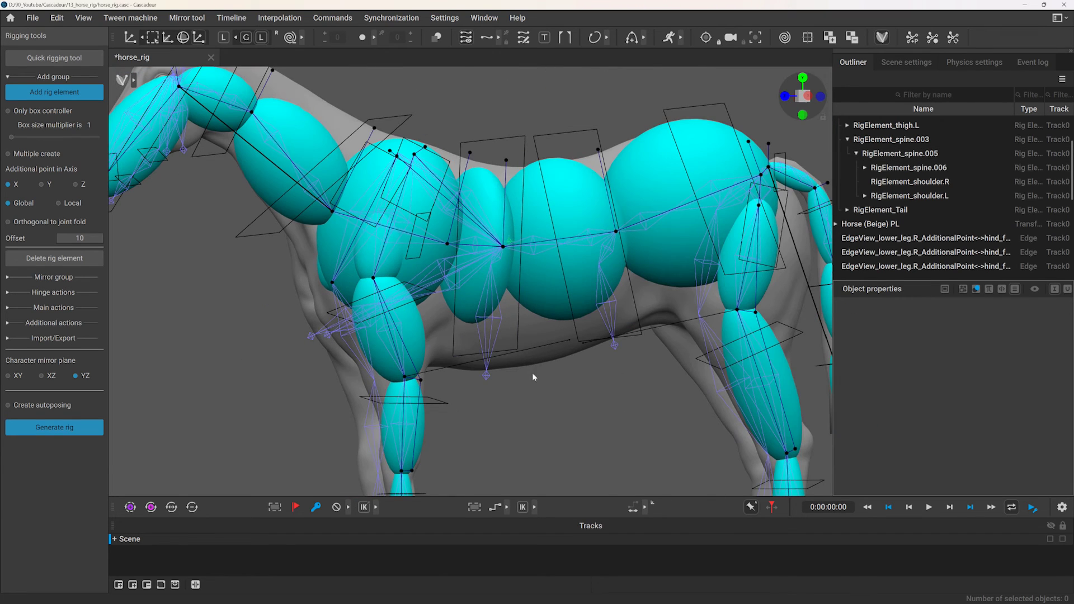
Step: Scale up the small box controller inside the chest until it surrounds the chest's rigid body
{"action": "left_click", "coordinate": [418, 259]}
{"action": "left_click_drag", "start_coordinate": [418, 238], "coordinate": [755, 592]}
{"action": "left_click", "coordinate": [611, 387]}
{"action": "scroll", "coordinate": [611, 387], "scroll_direction": "down", "scroll_amount": 3}
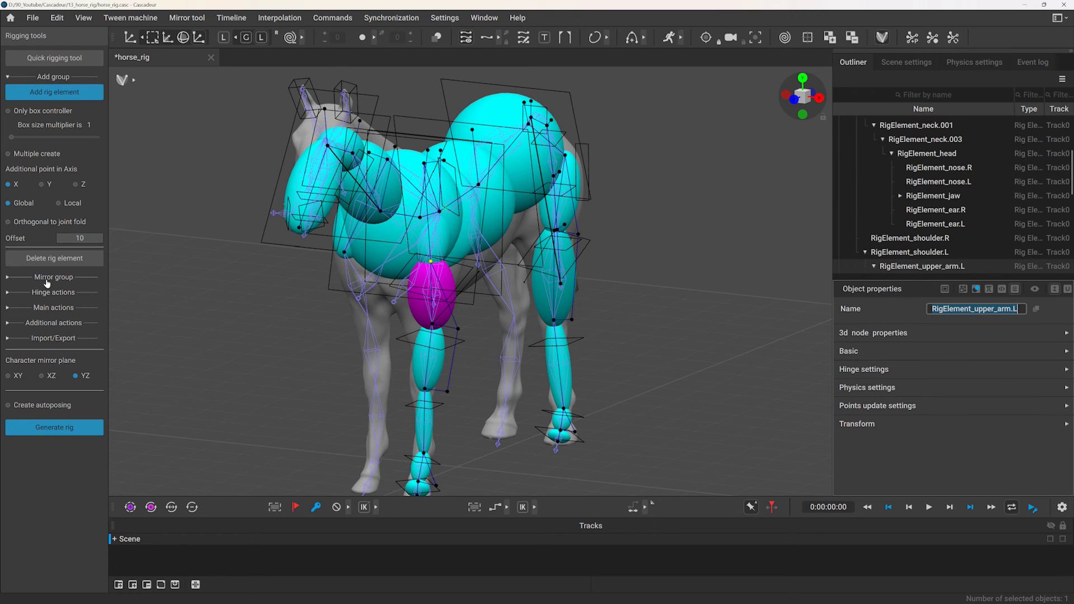
Step: Set the mirroring name suffixes to .L for the original and .R for the mirrored elements
{"action": "left_click", "coordinate": [47, 279]}
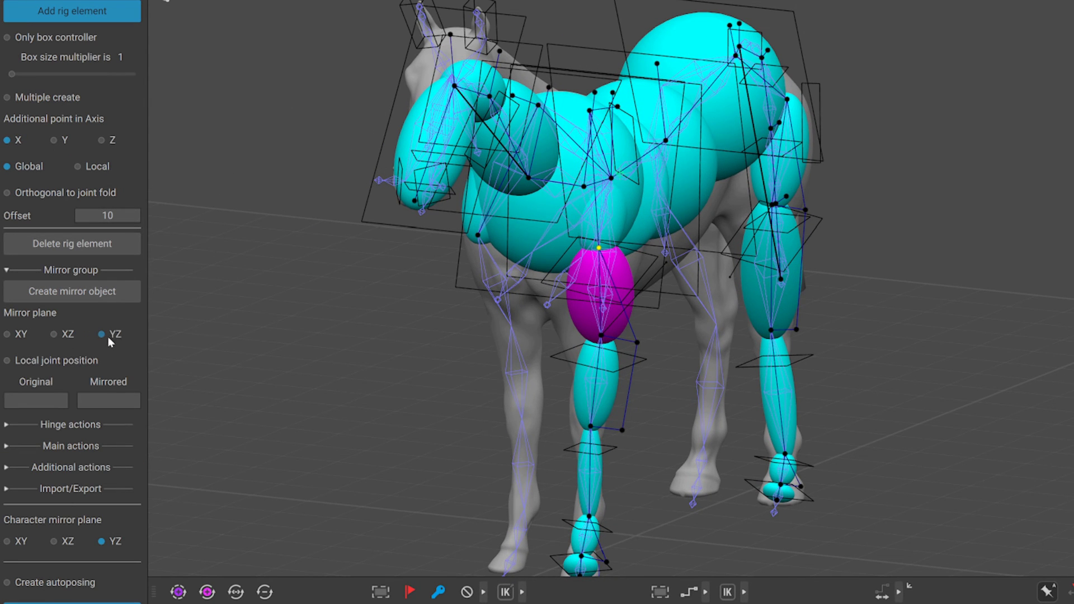
{"action": "left_click", "coordinate": [48, 394]}
{"action": "type", "text": ".L"}
{"action": "left_click", "coordinate": [107, 394]}
{"action": "type", "text": ".R"}
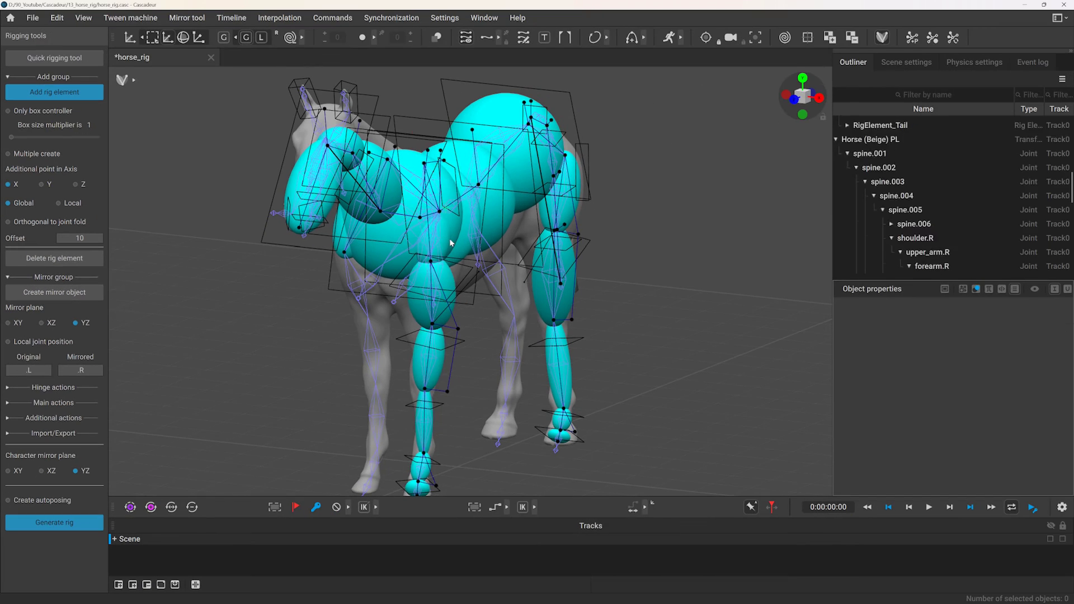
Step: Select the complete left front and left hind leg rig elements and create their mirrored objects across the YZ plane
{"action": "double_click", "coordinate": [450, 243]}
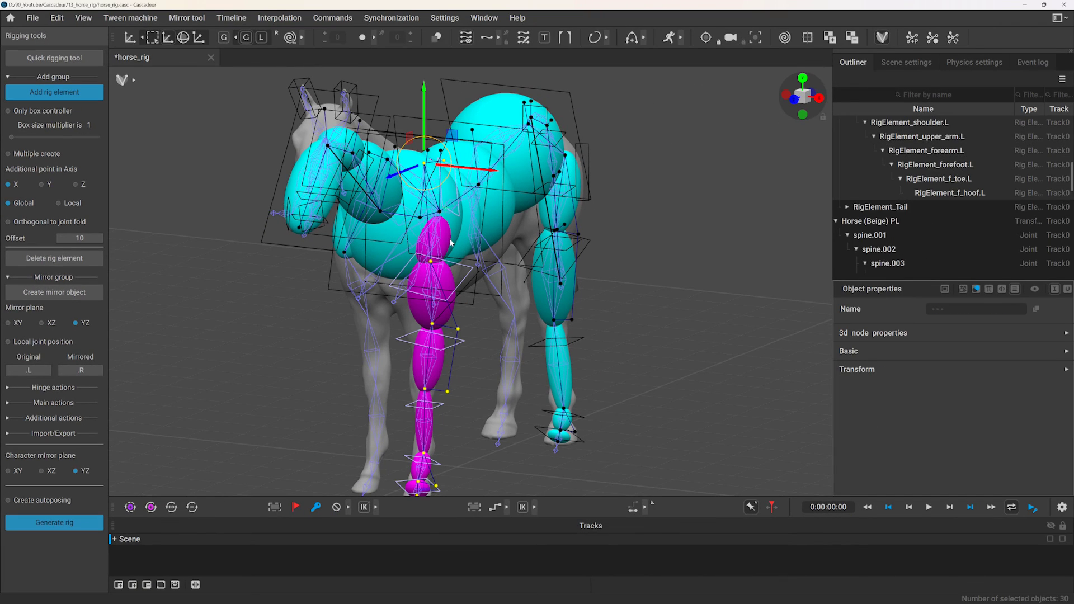
{"action": "double_click", "coordinate": [576, 203], "text": "shift"}
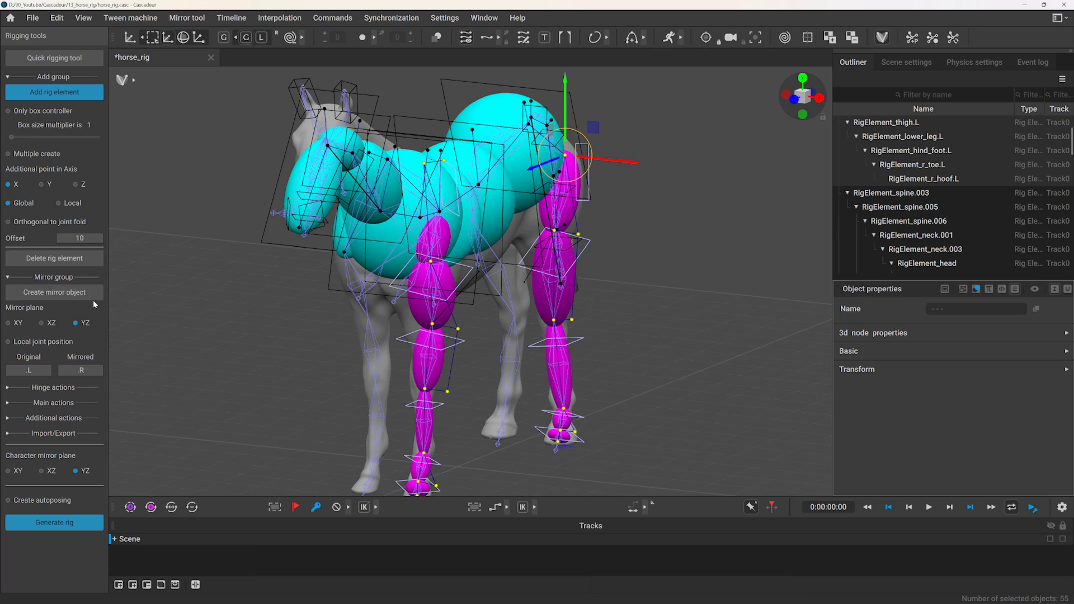
{"action": "left_click", "coordinate": [54, 292]}
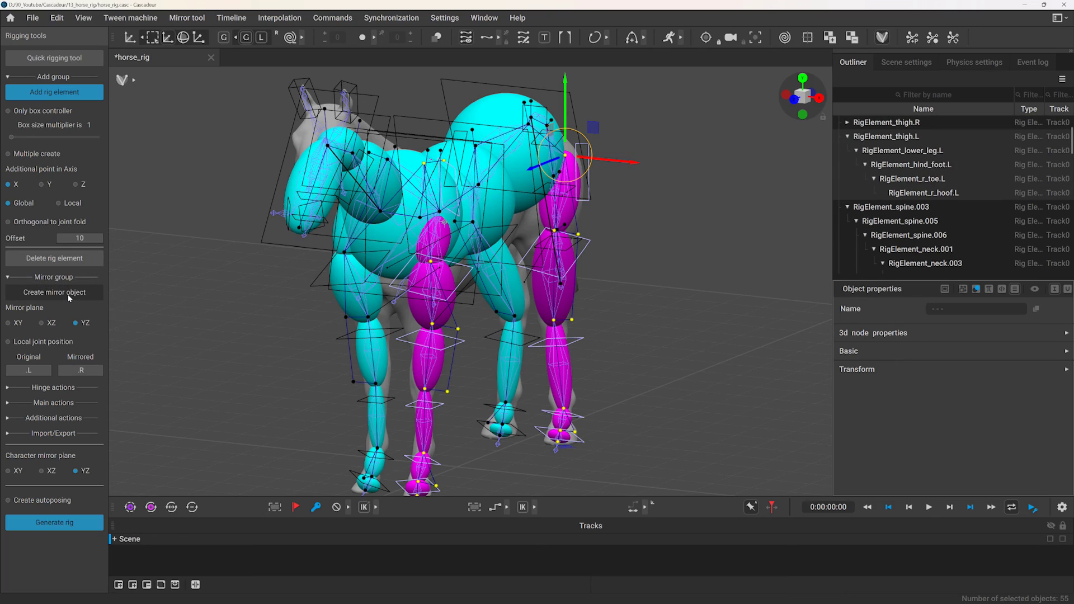
Step: Deselect the legs, inspect the mirrored rig elements from the horse's right side, and generate the rig
{"action": "left_click", "coordinate": [223, 304]}
{"action": "left_click_drag", "start_coordinate": [223, 304], "coordinate": [368, 292], "text": "alt"}
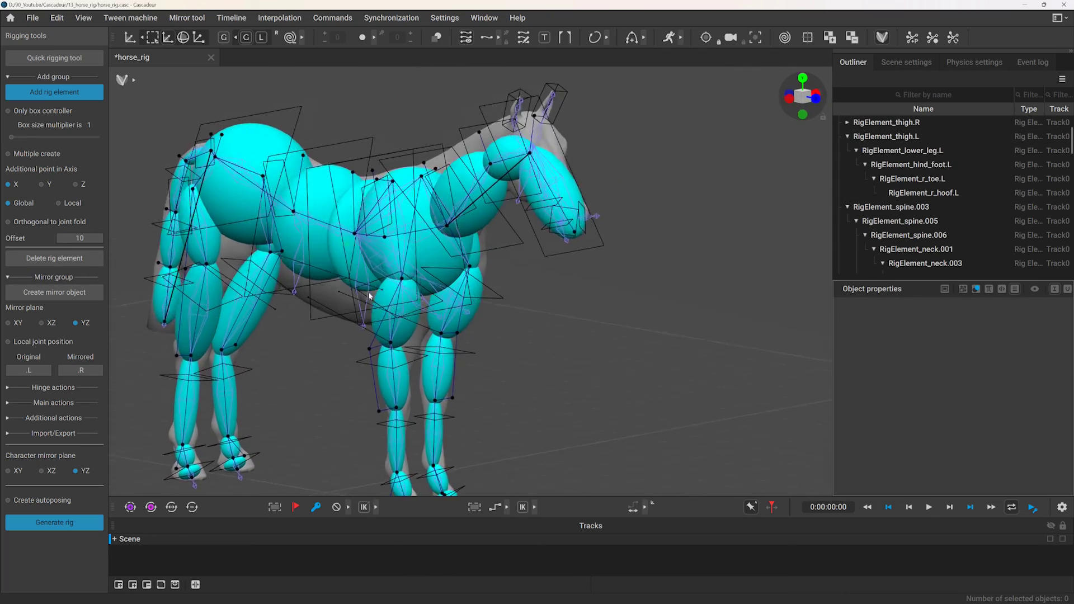
{"action": "right_click_drag", "start_coordinate": [368, 291], "coordinate": [399, 314]}
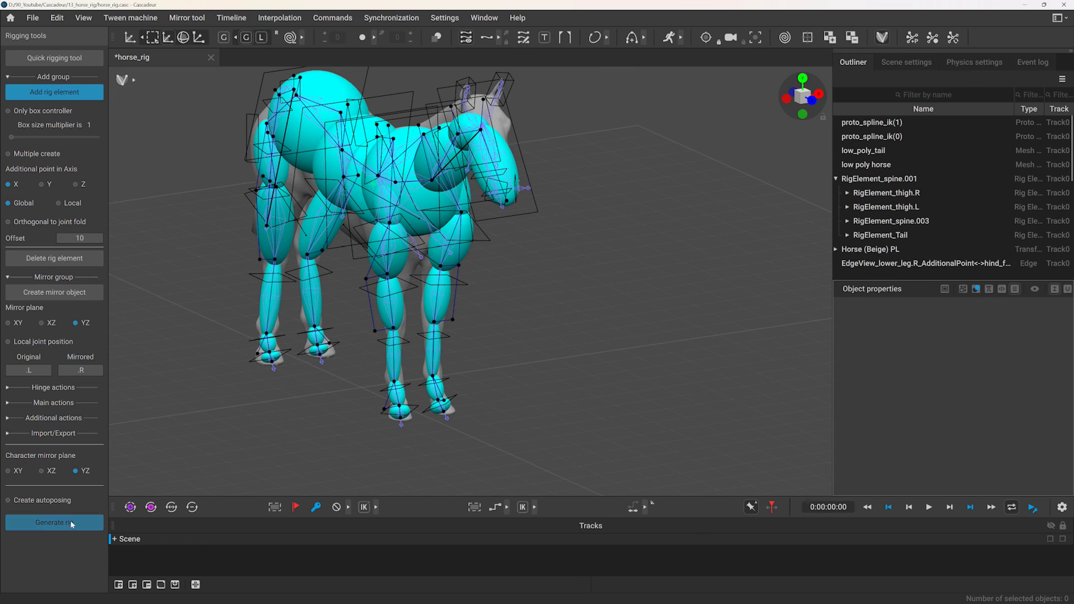
{"action": "left_click", "coordinate": [54, 522]}
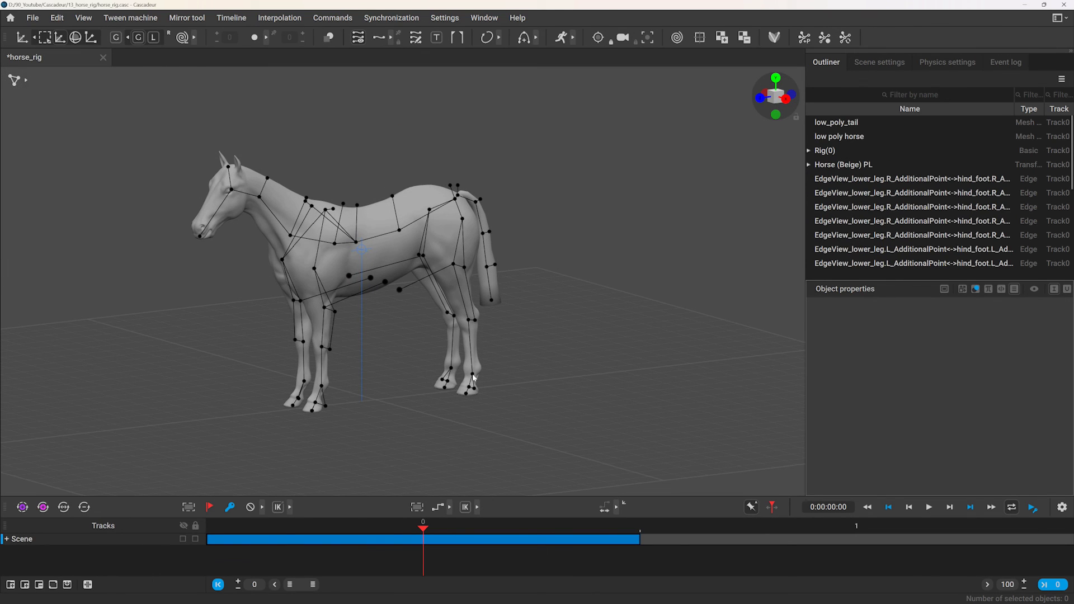
Step: Test the generated rig by raising the left hind foot and shifting the hindquarters down
{"action": "left_click", "coordinate": [473, 376]}
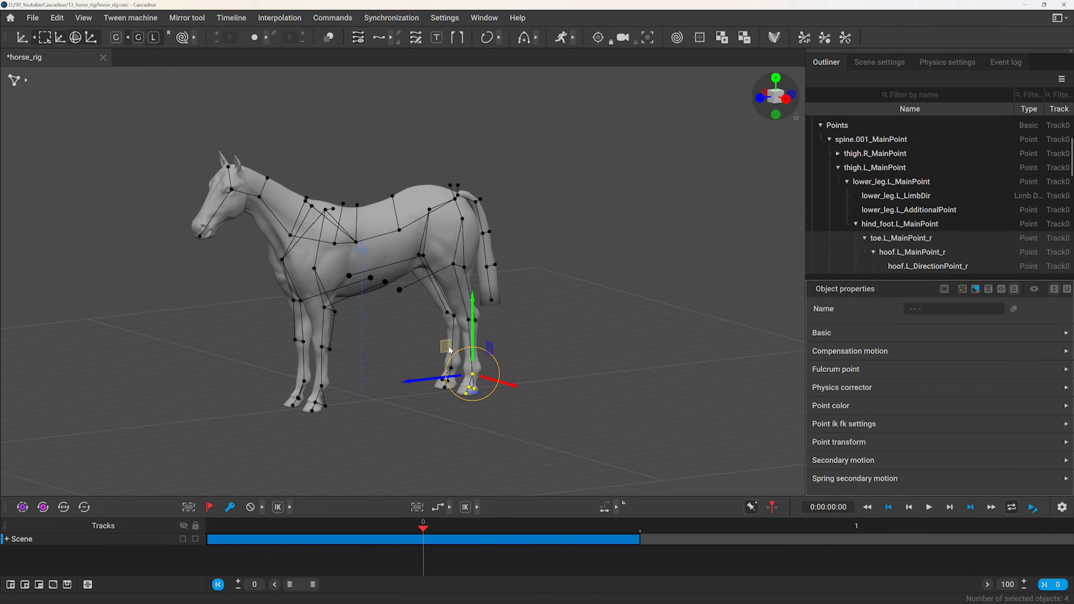
{"action": "left_click_drag", "start_coordinate": [449, 351], "coordinate": [468, 302]}
{"action": "left_click_drag", "start_coordinate": [438, 156], "coordinate": [444, 183]}
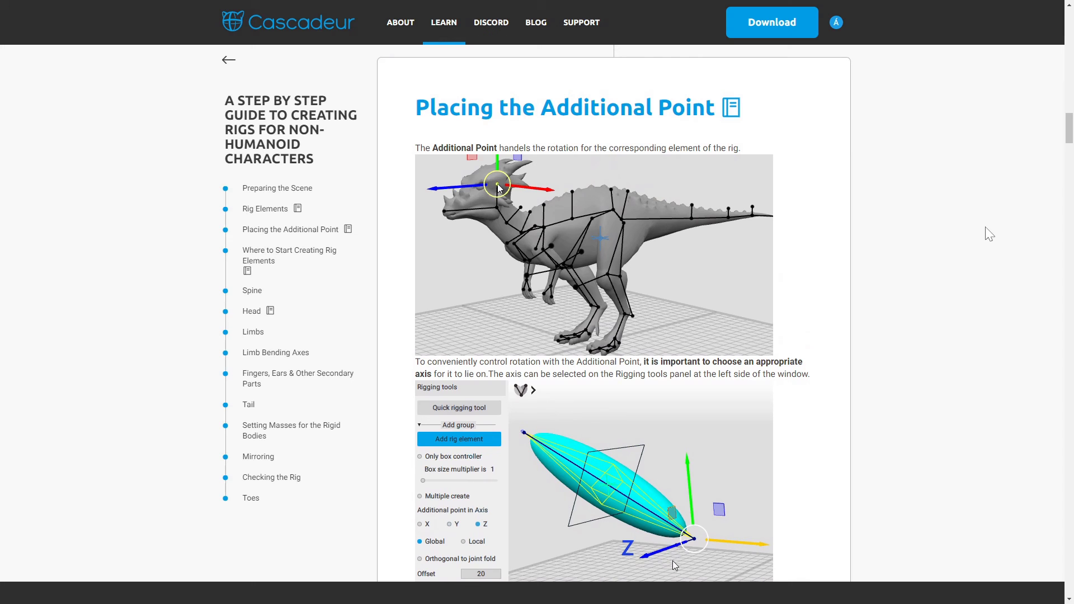
Step: Read the Placing the Additional Point section of Cascadeur's online guide to creating rigs for non-humanoid characters
{"action": "middle_click", "coordinate": [973, 222]}
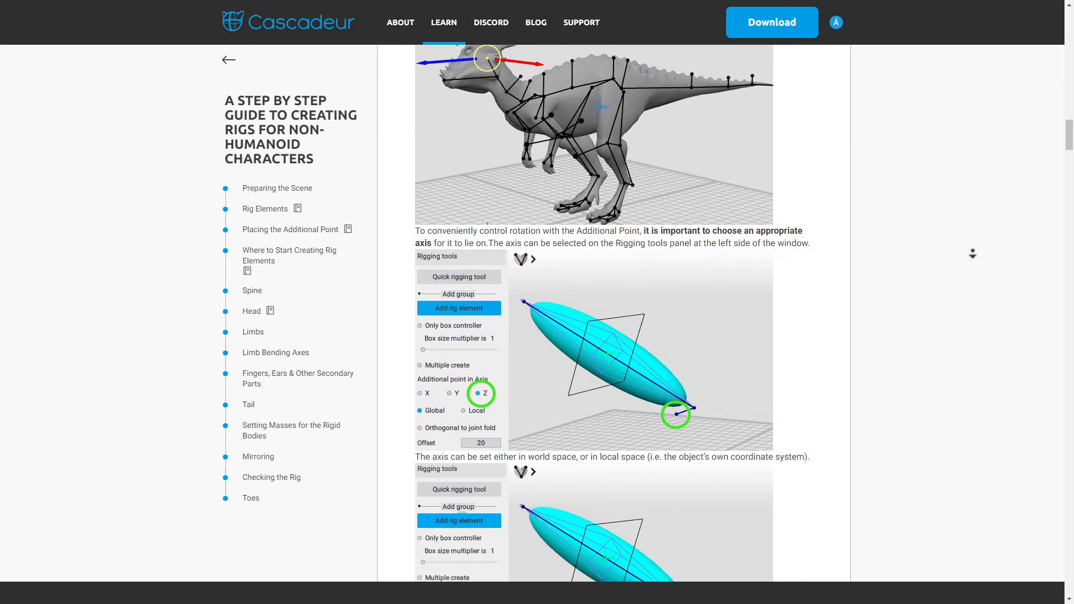